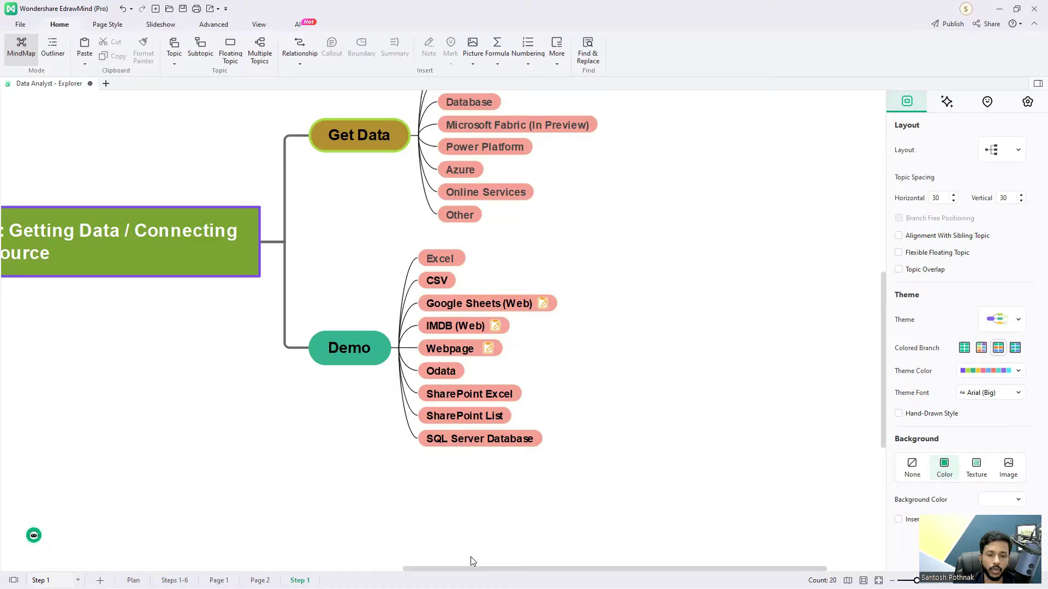
Leave the EdrawMind mind map and switch to the empty Power BI Desktop report.
{"action": "key", "text": "super"}
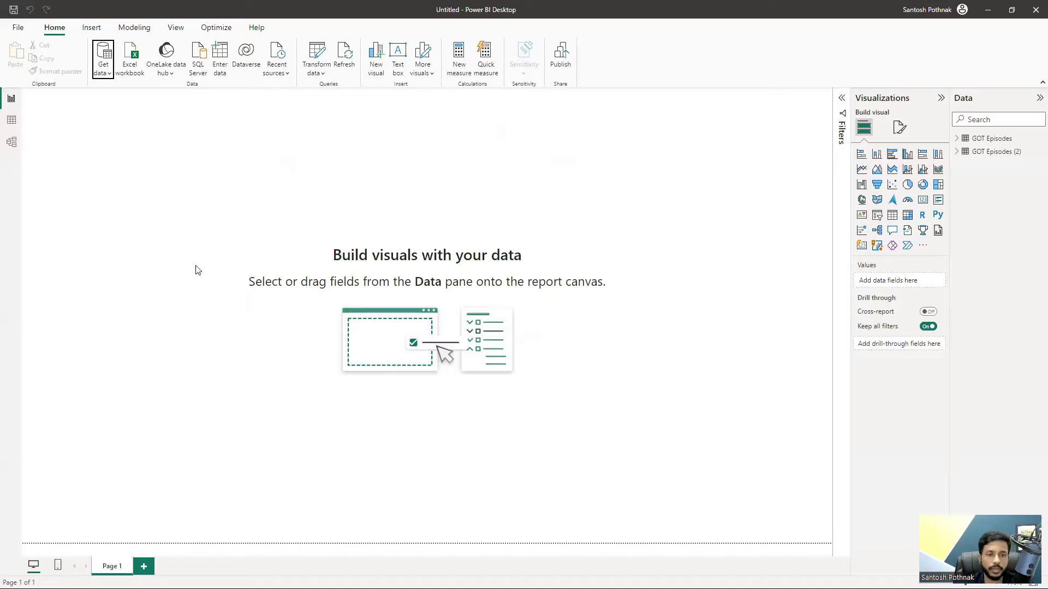
Search the Start menu for 'sql' to find SQL Server Management Studio 19.
{"action": "key", "text": "super"}
{"action": "type", "text": "s"}
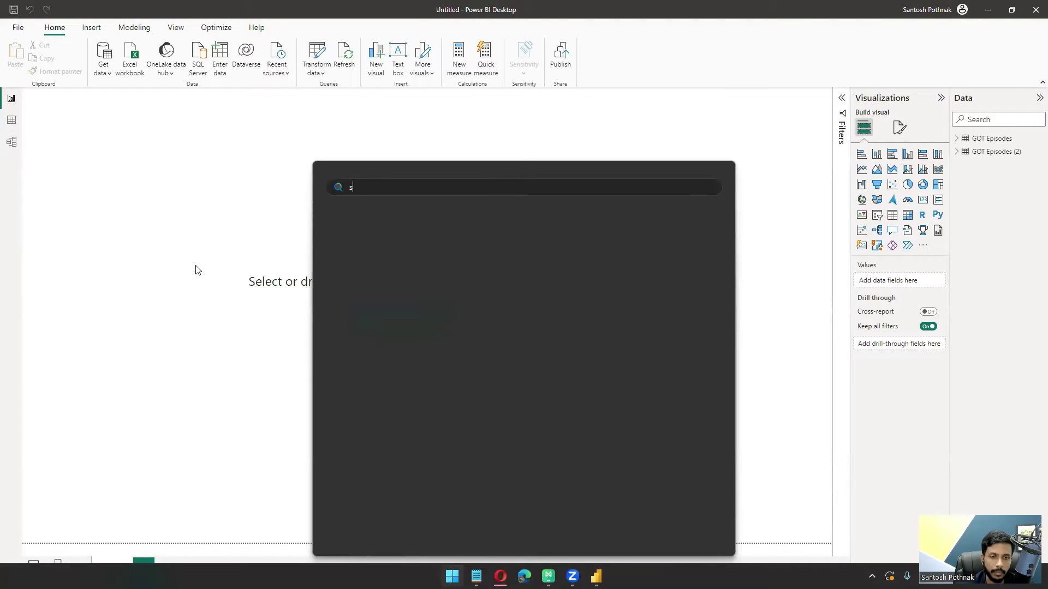
{"action": "type", "text": "qk"}
{"action": "key", "text": "BackSpace"}
{"action": "type", "text": "l"}
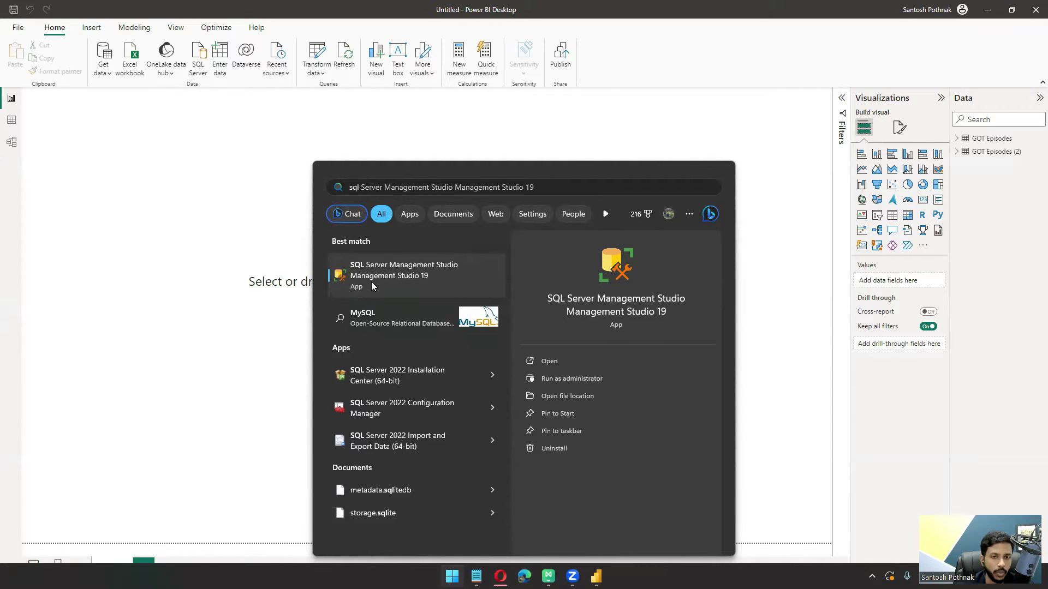
Launch SSMS 19, connect to METAVERSE, and open the dbo.FactInternetSales table's context menu under AdventureWorksDW2022 Tables.
{"action": "left_click", "coordinate": [371, 284]}
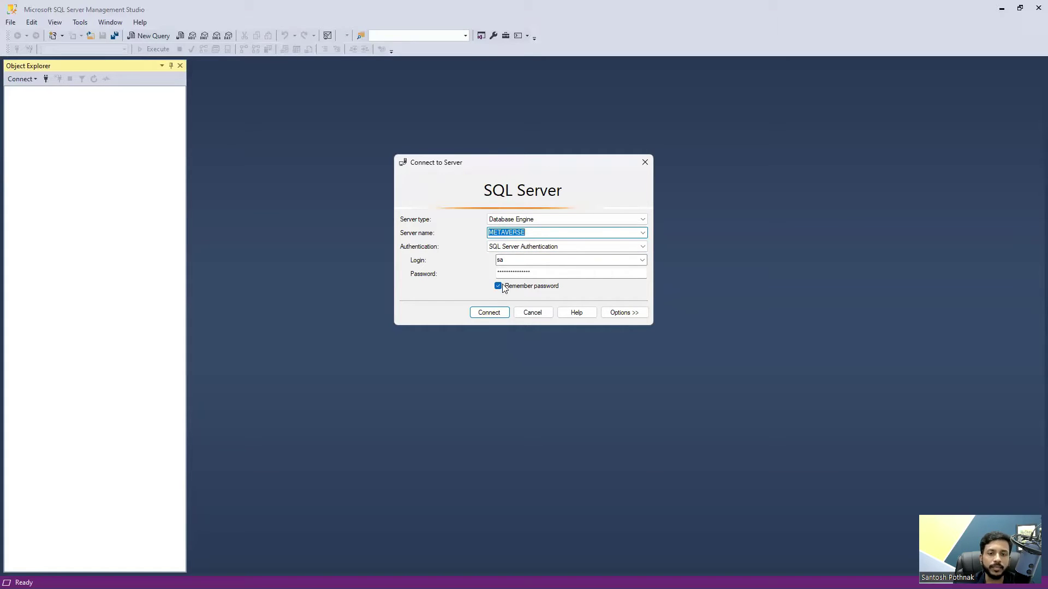
{"action": "left_click", "coordinate": [482, 315]}
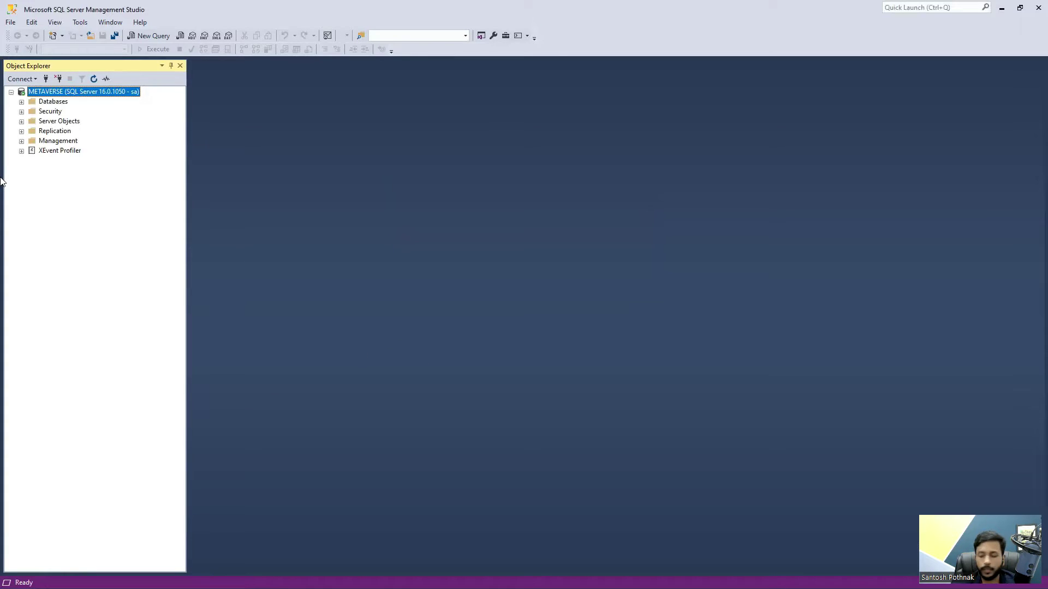
{"action": "left_click", "coordinate": [22, 102]}
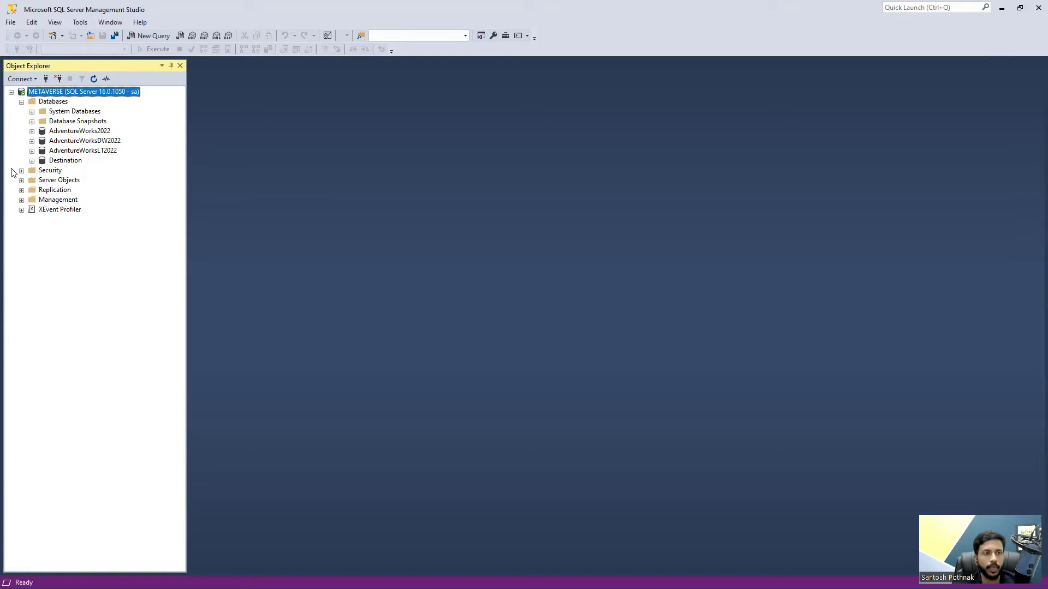
{"action": "left_click", "coordinate": [32, 131]}
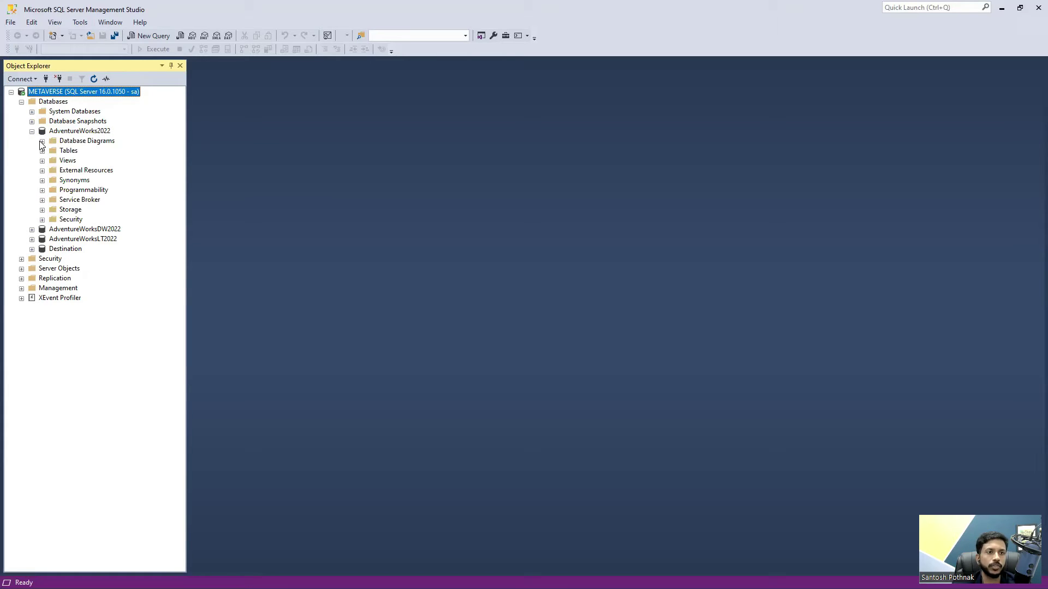
{"action": "left_click", "coordinate": [42, 151]}
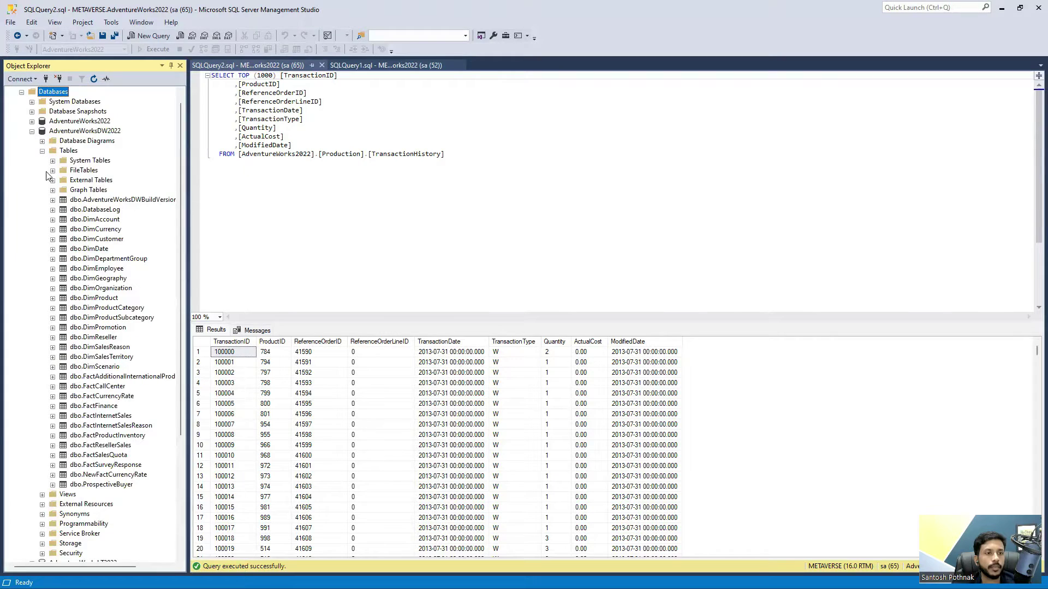
{"action": "scroll", "coordinate": [97, 261], "scroll_direction": "down", "scroll_amount": 1}
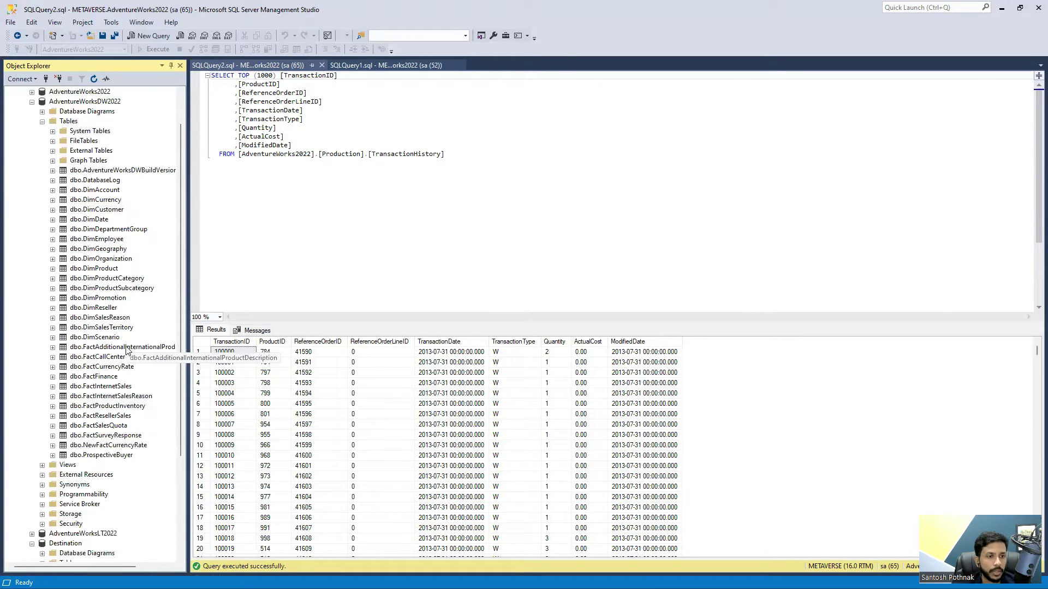
{"action": "right_click", "coordinate": [110, 386]}
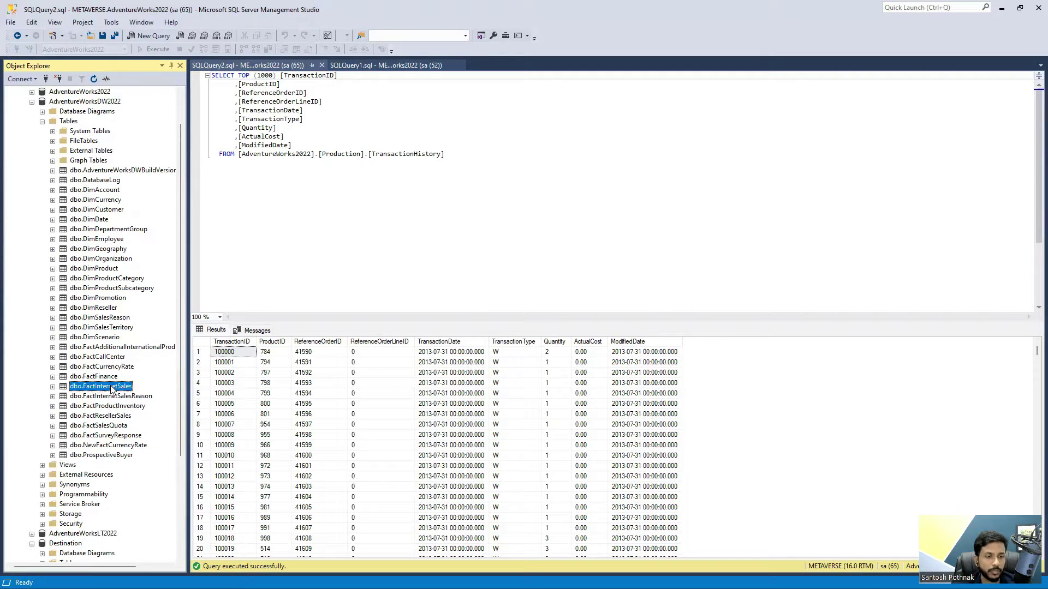
Run Select Top 1000 Rows on FactInternetSales and inspect SalesOrderNumber, UnitPrice, ExtendedAmount, DiscountAmount columns.
{"action": "left_click", "coordinate": [150, 372]}
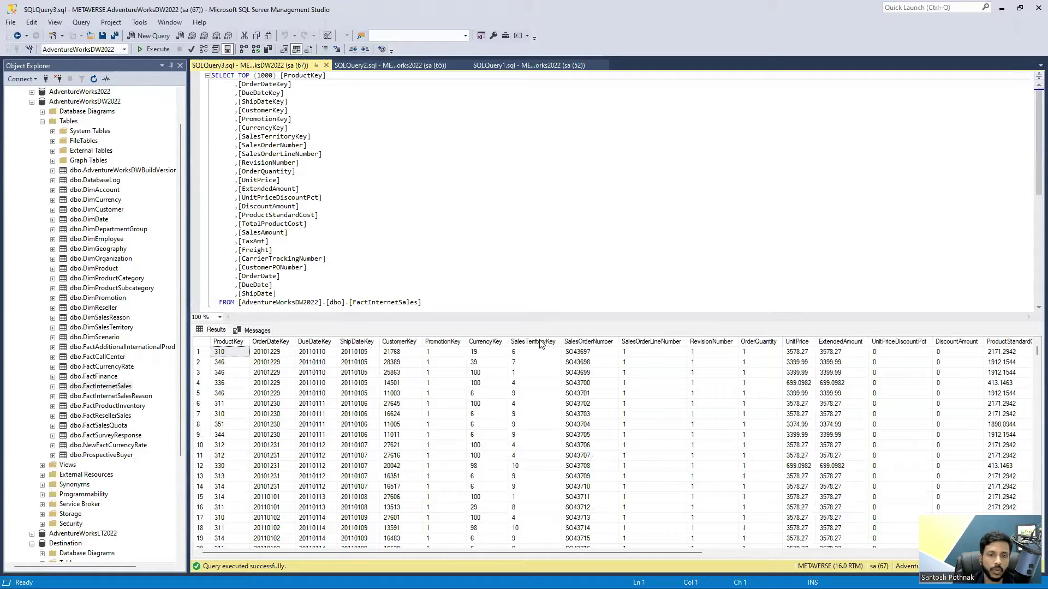
{"action": "left_click", "coordinate": [587, 343]}
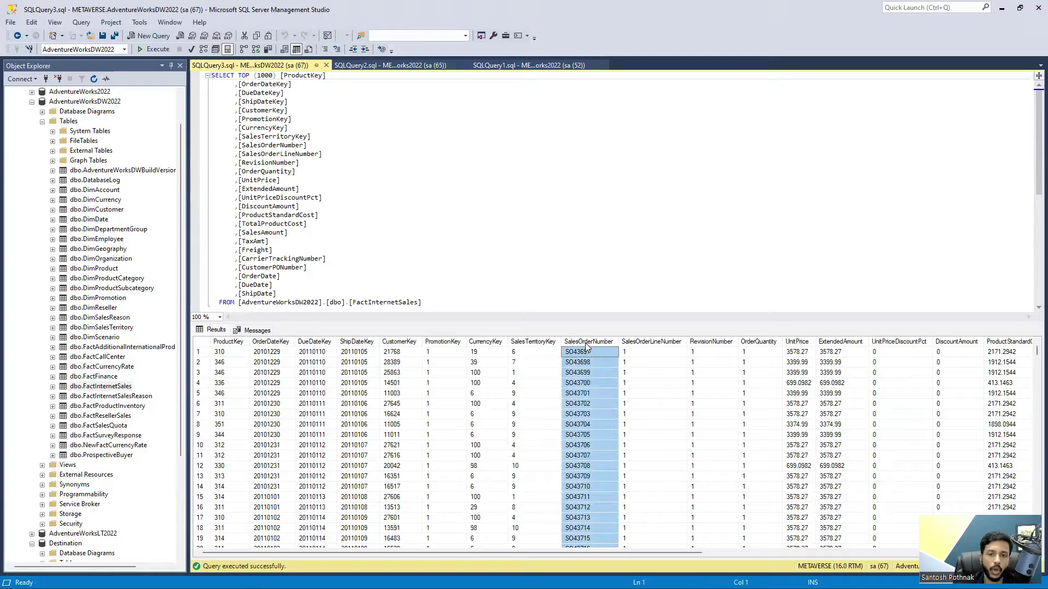
{"action": "left_click", "coordinate": [792, 343]}
{"action": "left_click", "coordinate": [834, 344]}
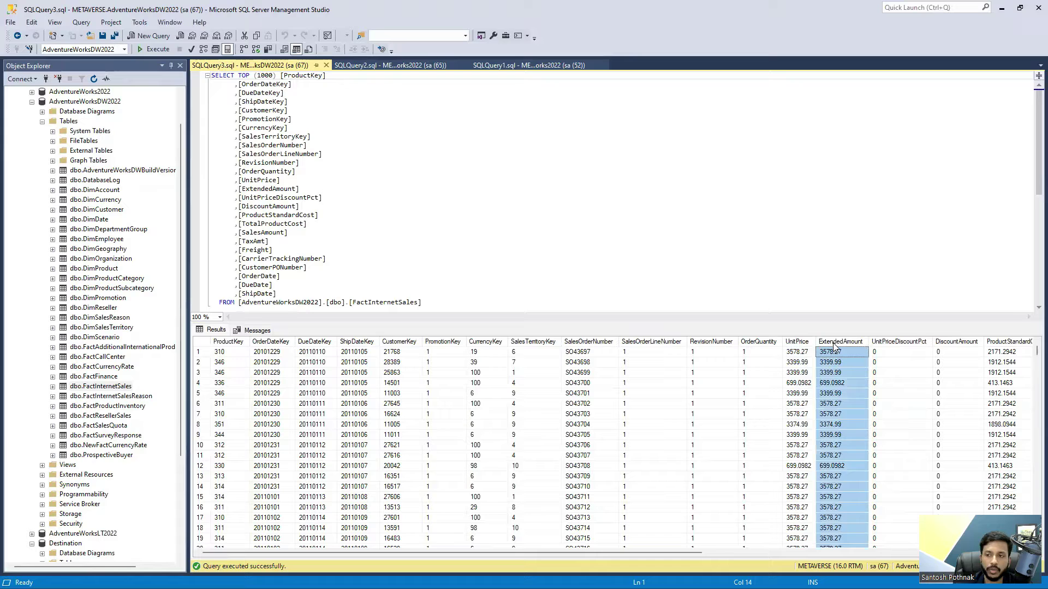
{"action": "left_click", "coordinate": [949, 344]}
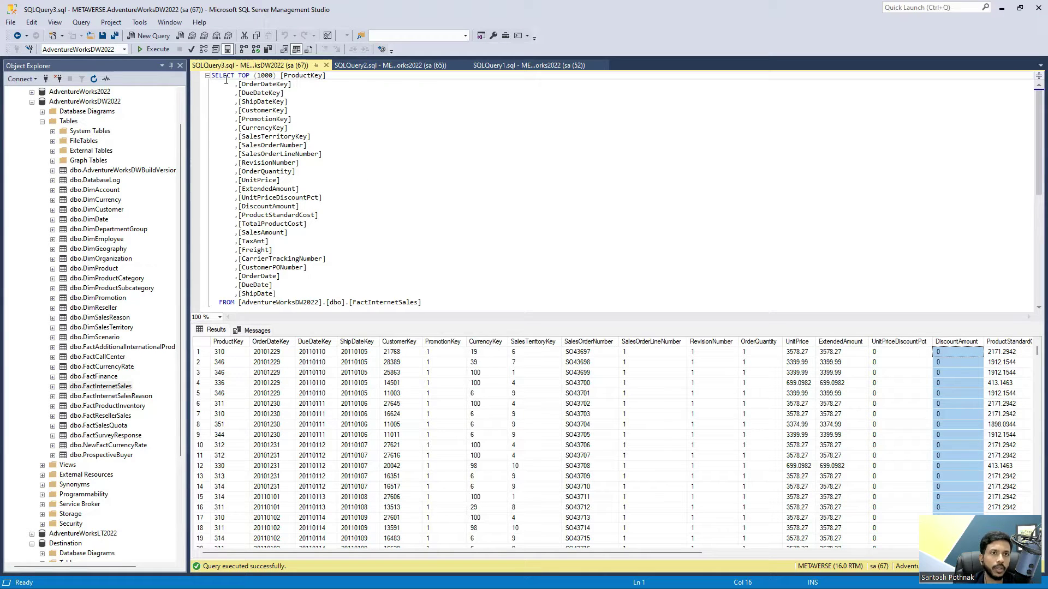
Highlight the query's column list from ProductKey through Freight.
{"action": "left_click_drag", "start_coordinate": [213, 77], "coordinate": [285, 285]}
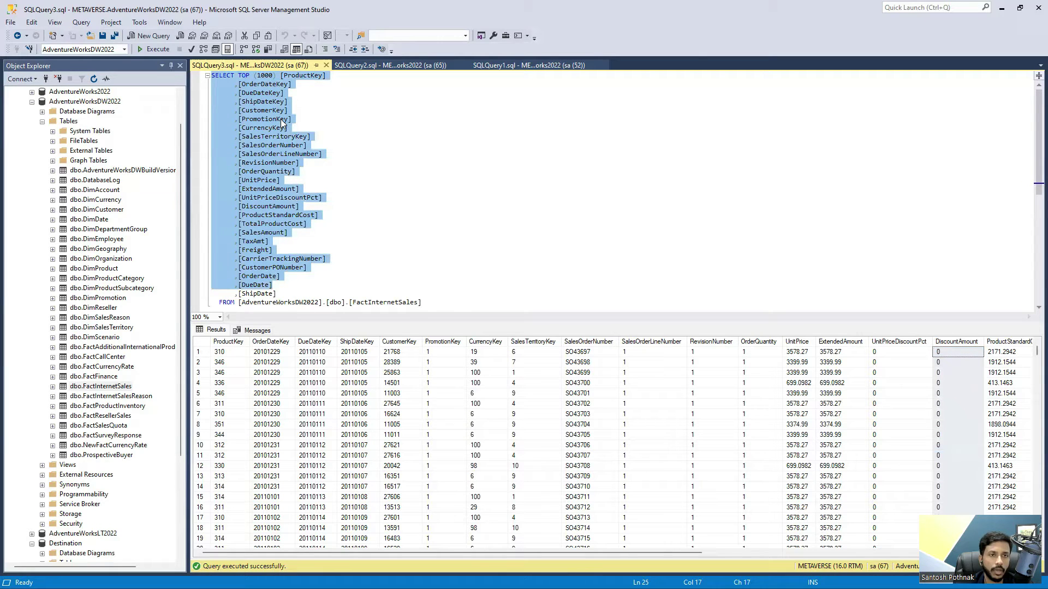
{"action": "left_click", "coordinate": [281, 76]}
{"action": "left_click_drag", "start_coordinate": [281, 76], "coordinate": [363, 288]}
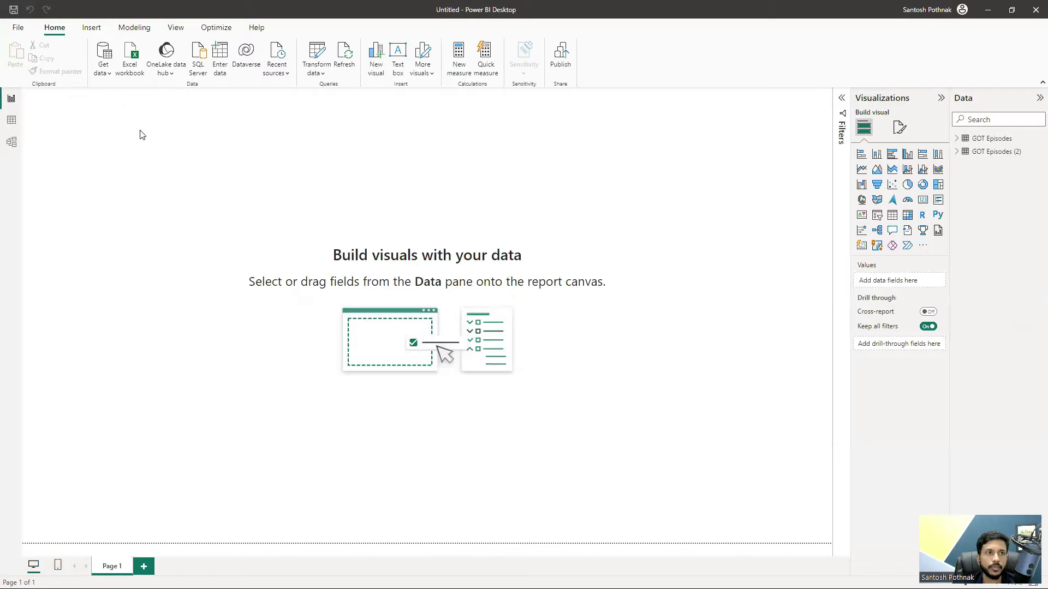
Choose SQL Server database from the full Get data source list, searching 'SQL Ser', and connect.
{"action": "left_click", "coordinate": [103, 73]}
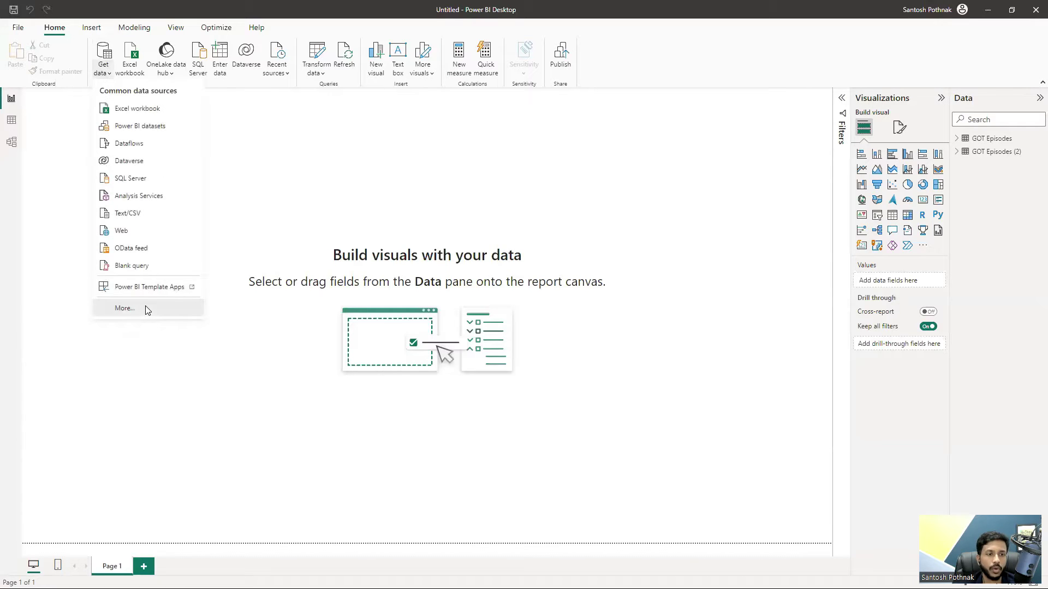
{"action": "left_click", "coordinate": [125, 308]}
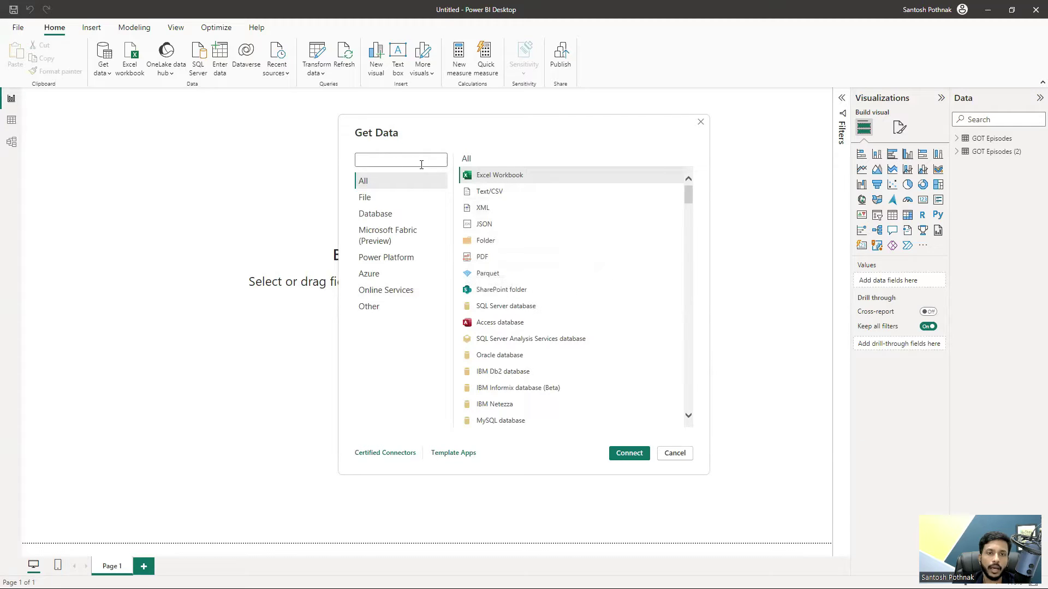
{"action": "left_click", "coordinate": [416, 162]}
{"action": "type", "text": "SQL Serv"}
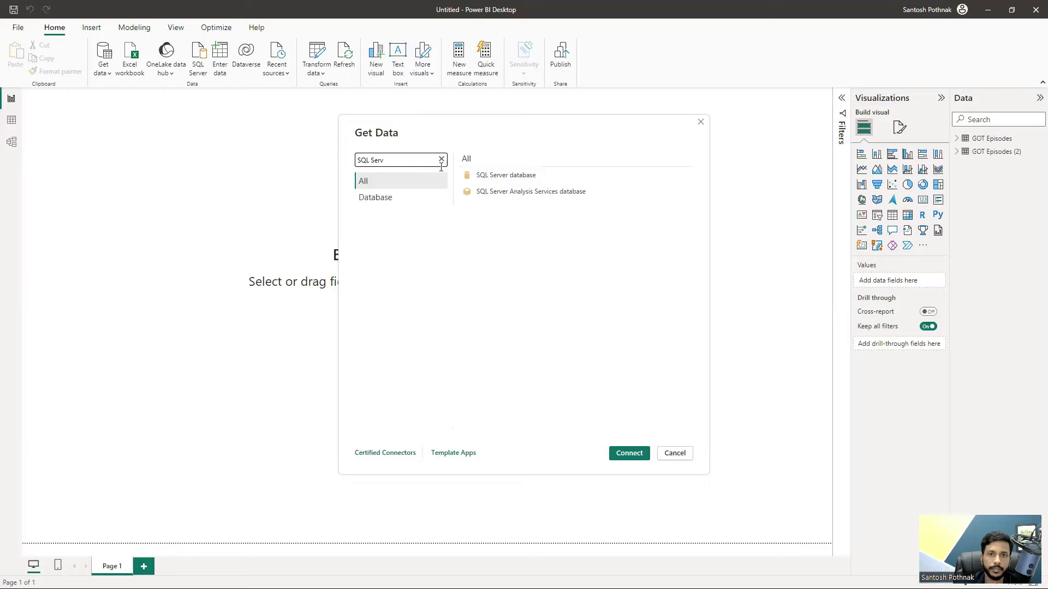
{"action": "left_click", "coordinate": [490, 177]}
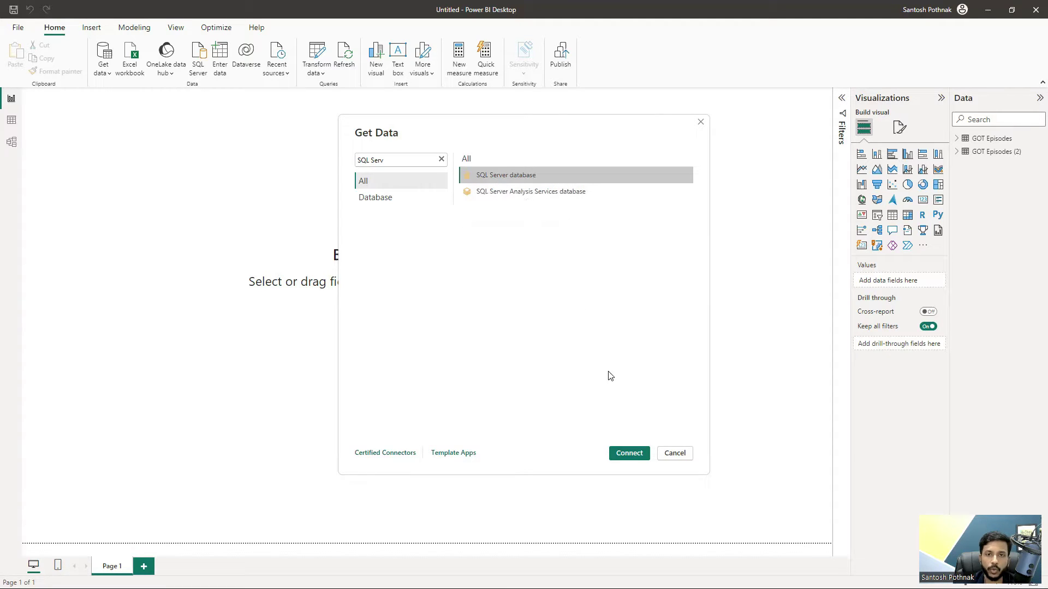
{"action": "left_click", "coordinate": [616, 454]}
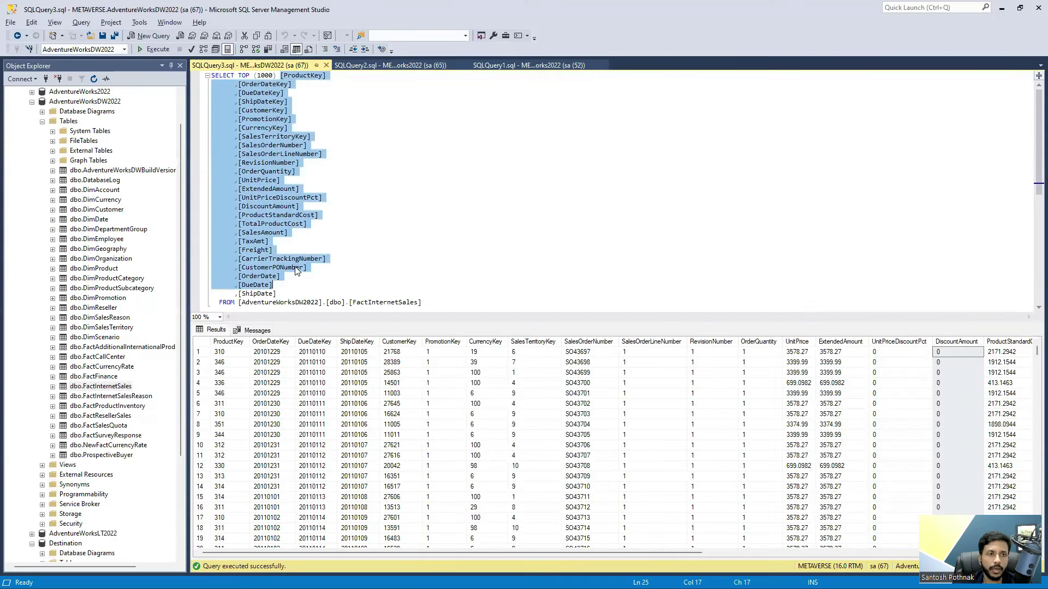
View the METAVERSE server properties in Object Explorer, then close them.
{"action": "scroll", "coordinate": [123, 116], "scroll_direction": "up", "scroll_amount": 2}
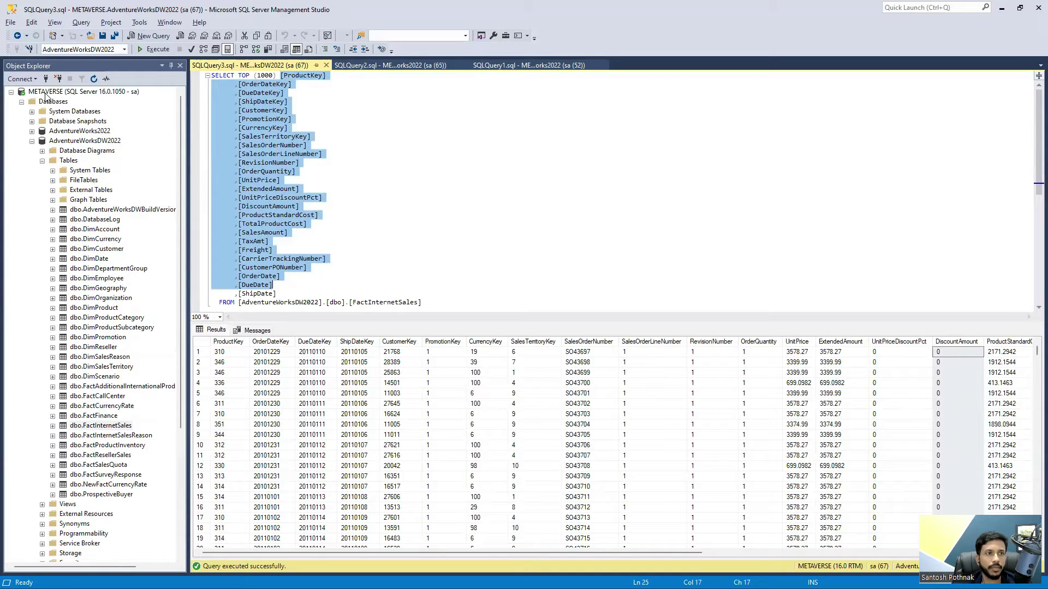
{"action": "right_click", "coordinate": [47, 92]}
{"action": "left_click", "coordinate": [91, 312]}
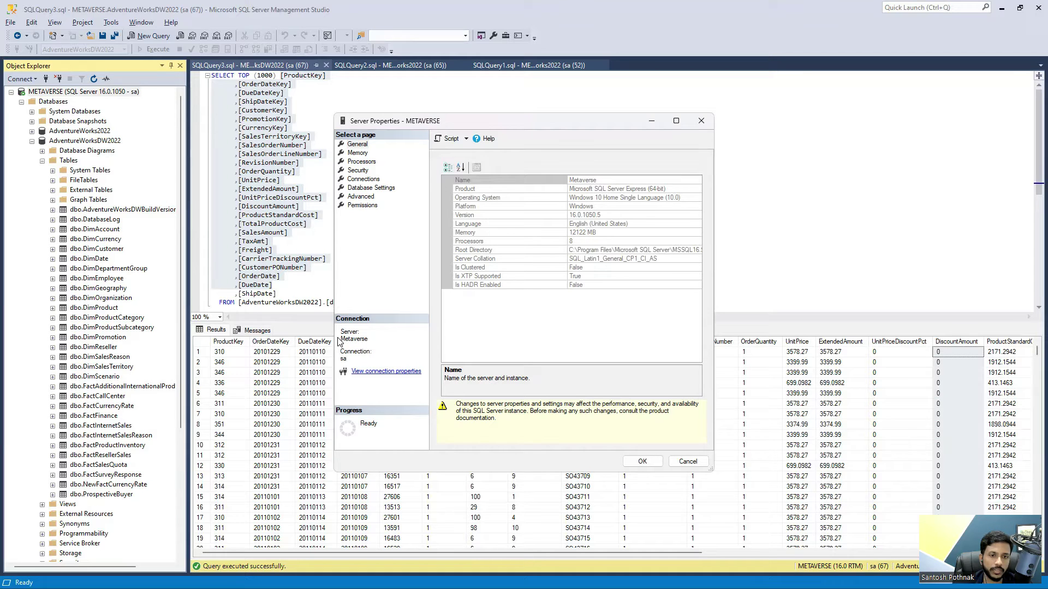
{"action": "key", "text": "Escape"}
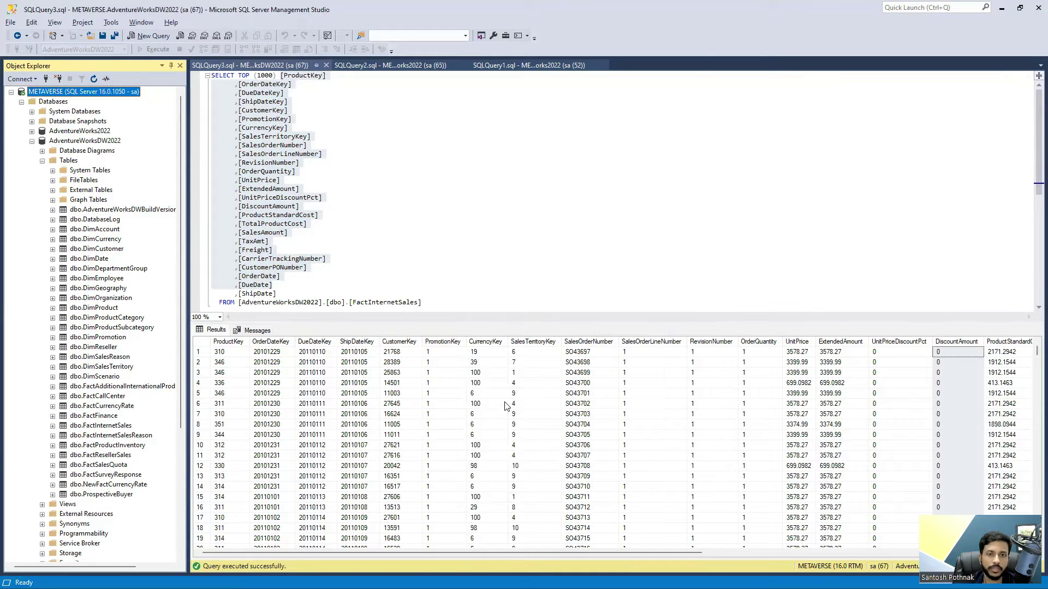
Enter 'Metav' as the server in Power BI's SQL Server database dialog.
{"action": "key", "text": "alt+Tab"}
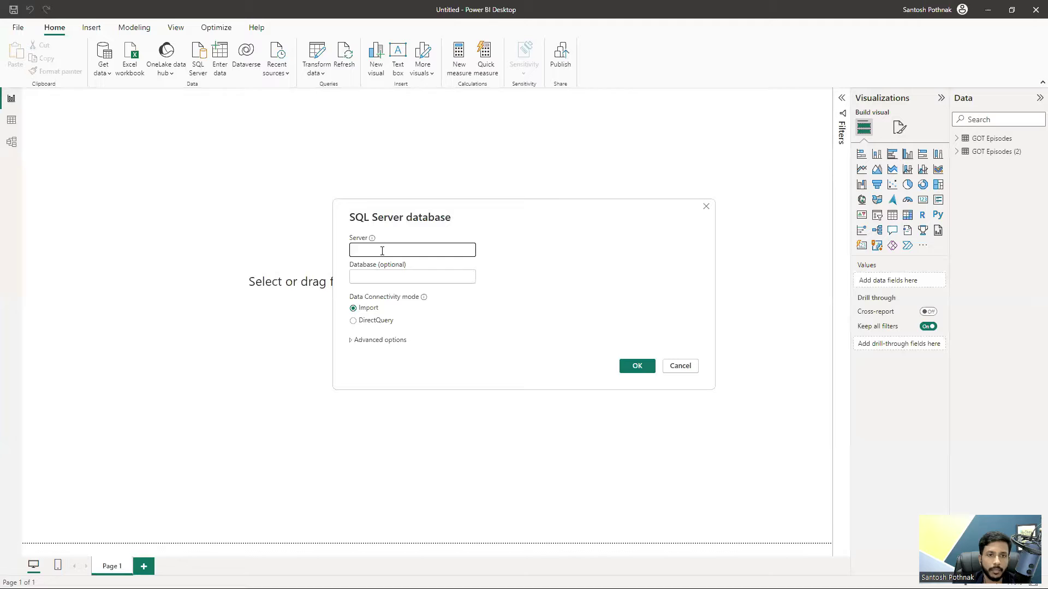
{"action": "left_click", "coordinate": [382, 251]}
{"action": "type", "text": "Metaverse"}
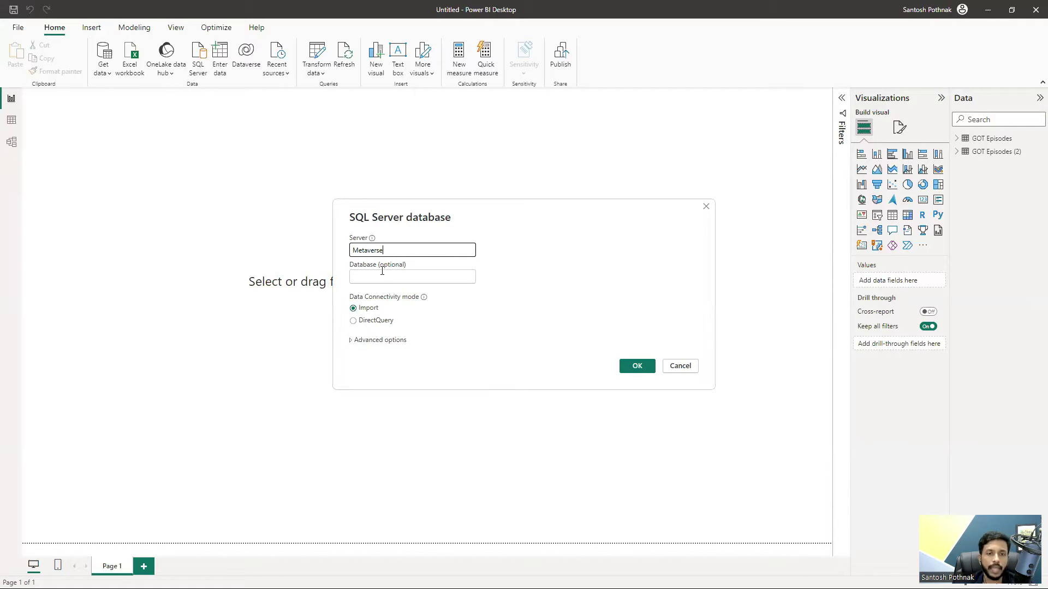
{"action": "left_click", "coordinate": [382, 277]}
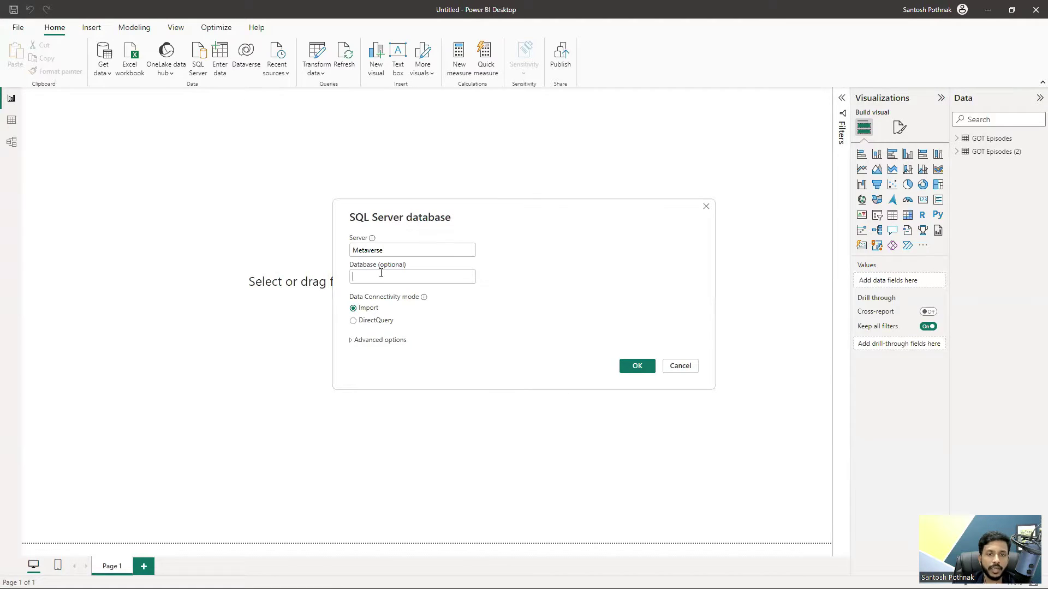
Copy the AdventureWorksDW2022 name from the database's Properties dialog in Management Studio.
{"action": "key", "text": "alt+Tab"}
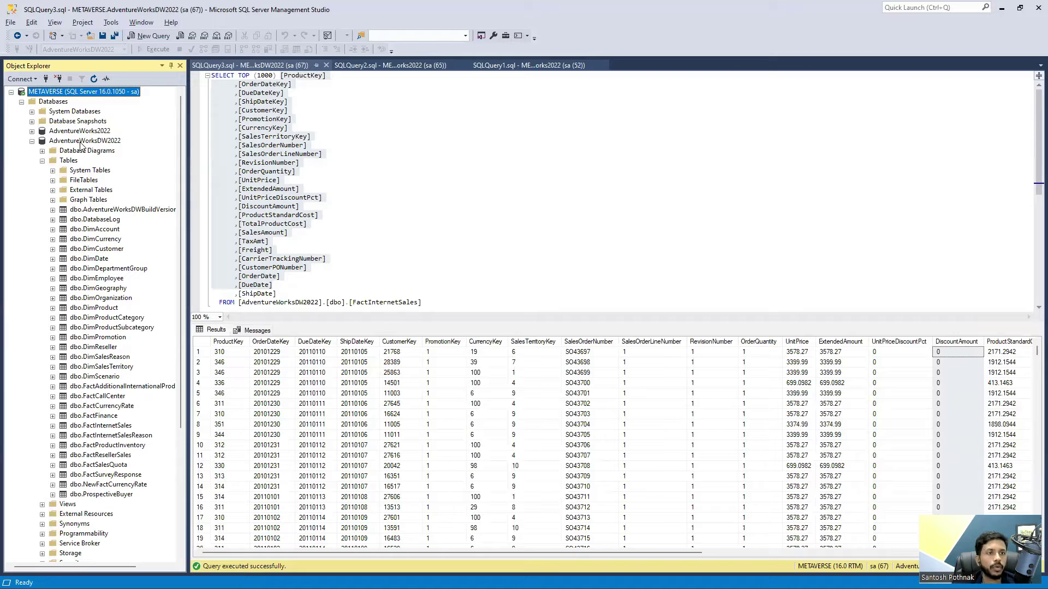
{"action": "right_click", "coordinate": [80, 143]}
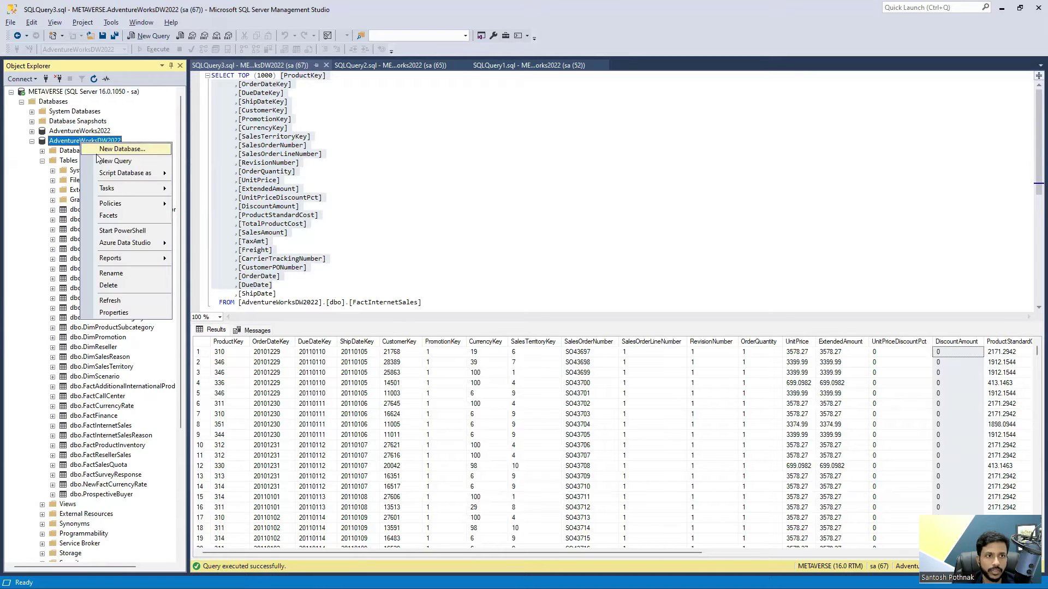
{"action": "left_click", "coordinate": [130, 312]}
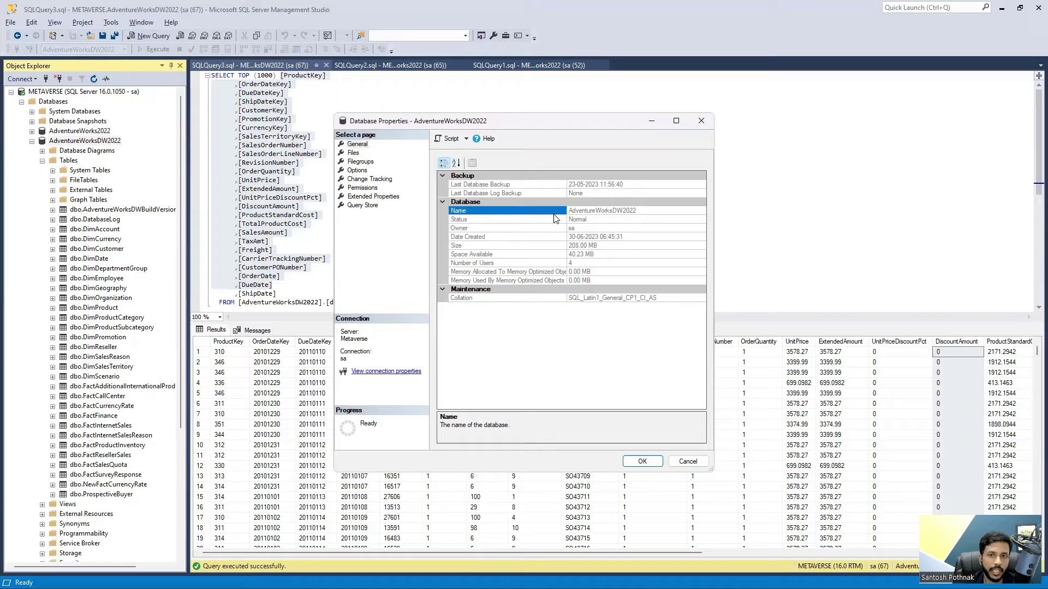
{"action": "left_click", "coordinate": [646, 212]}
{"action": "key", "text": "ctrl+c"}
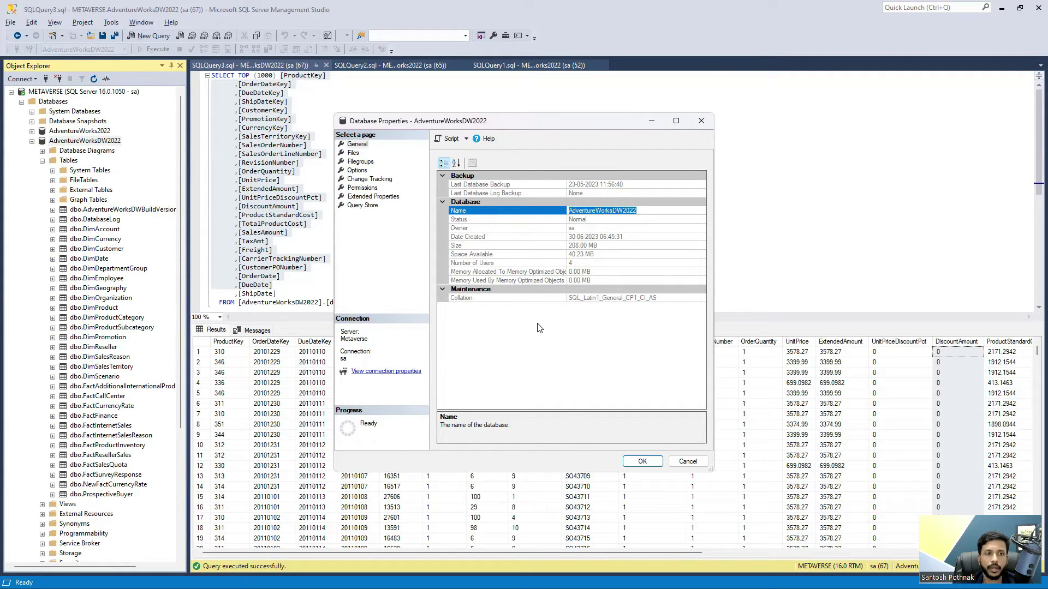
{"action": "key", "text": "Escape"}
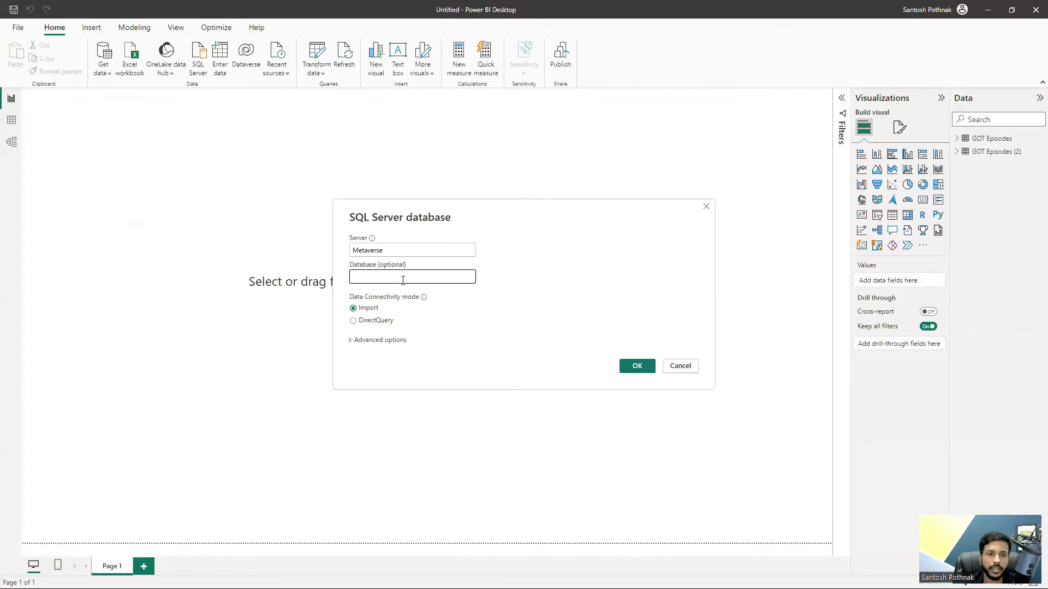
Paste AdventureWorksDW2022 as the database and confirm the Import-mode connection to Metaverse.
{"action": "key", "text": "ctrl+v"}
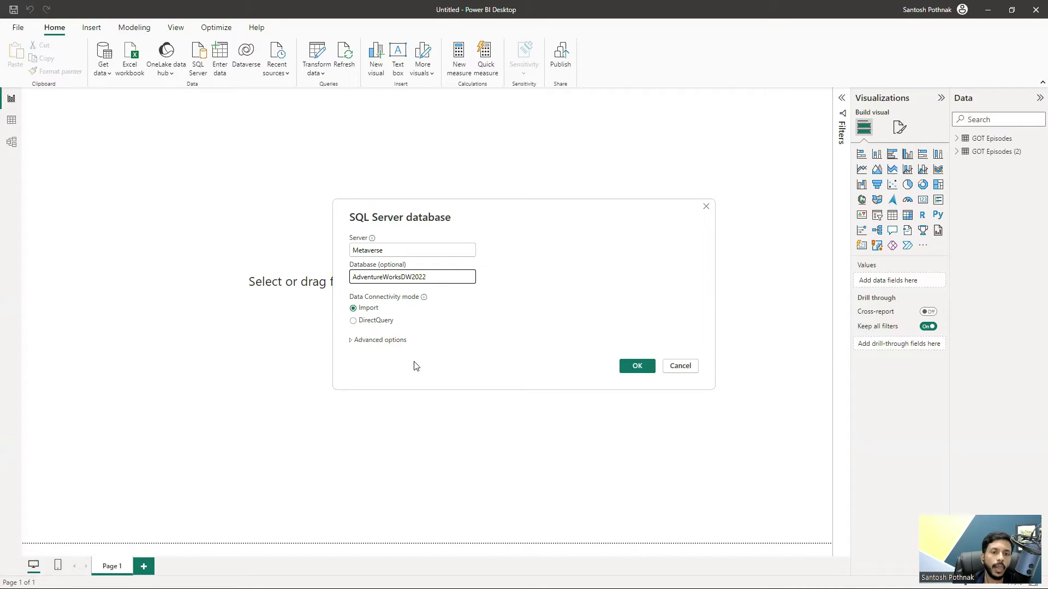
{"action": "mouse_move", "coordinate": [423, 304]}
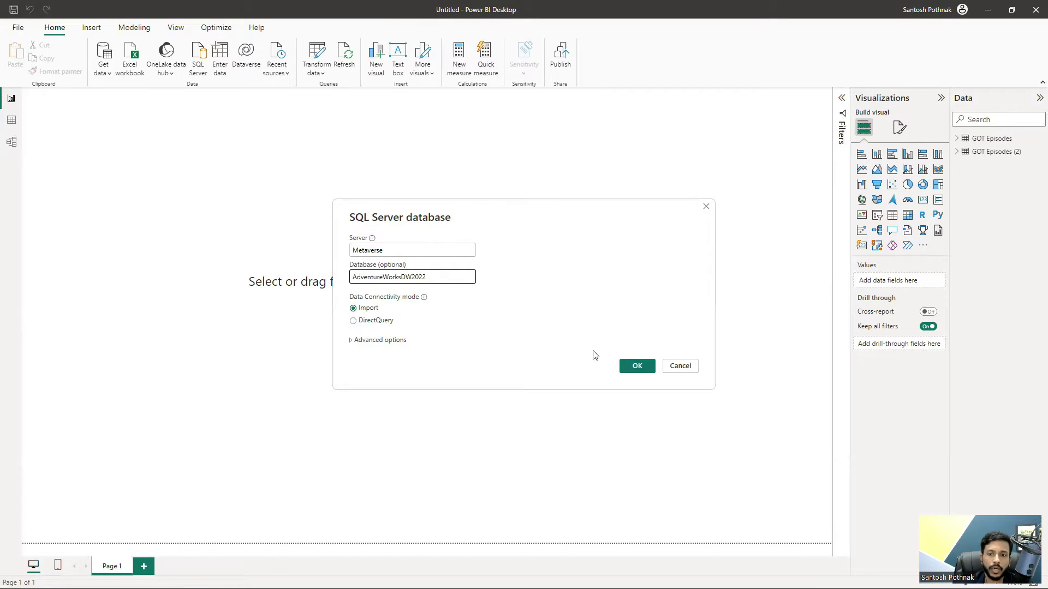
{"action": "left_click", "coordinate": [632, 366]}
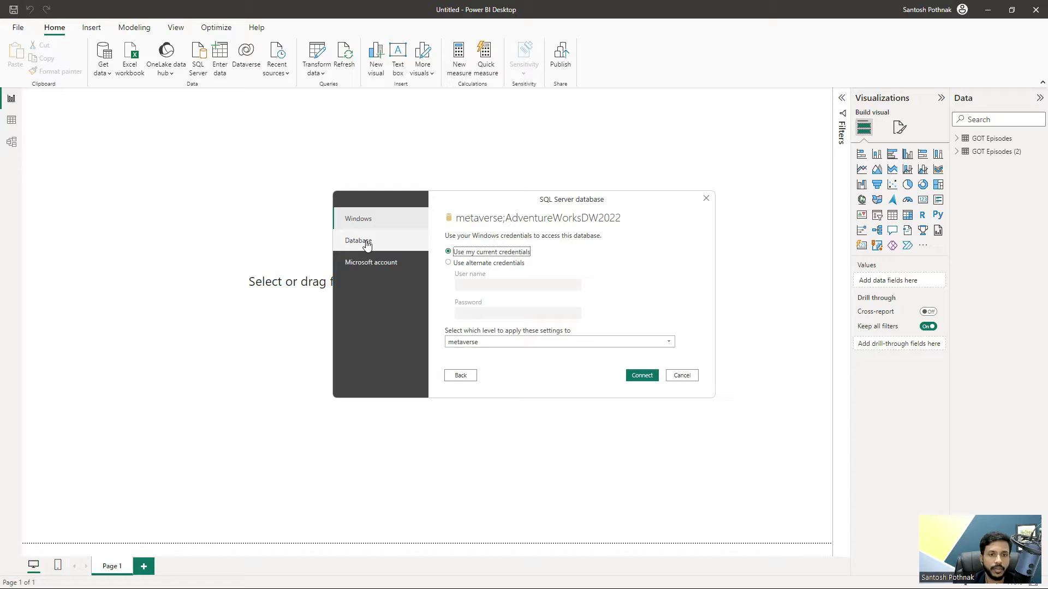
Choose Database authentication and enter the database user name and password.
{"action": "left_click", "coordinate": [366, 273]}
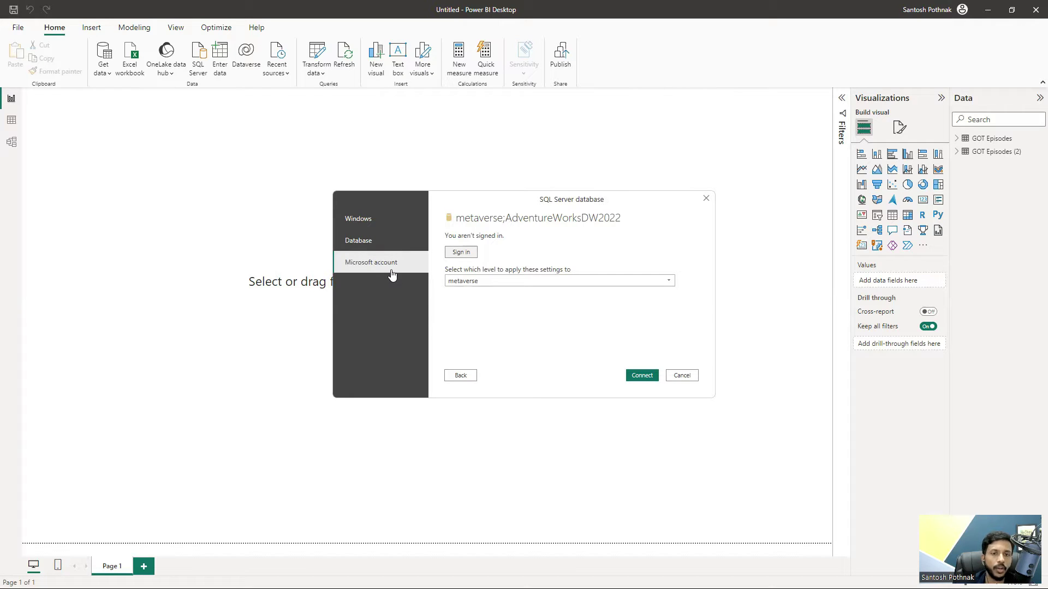
{"action": "left_click", "coordinate": [389, 244]}
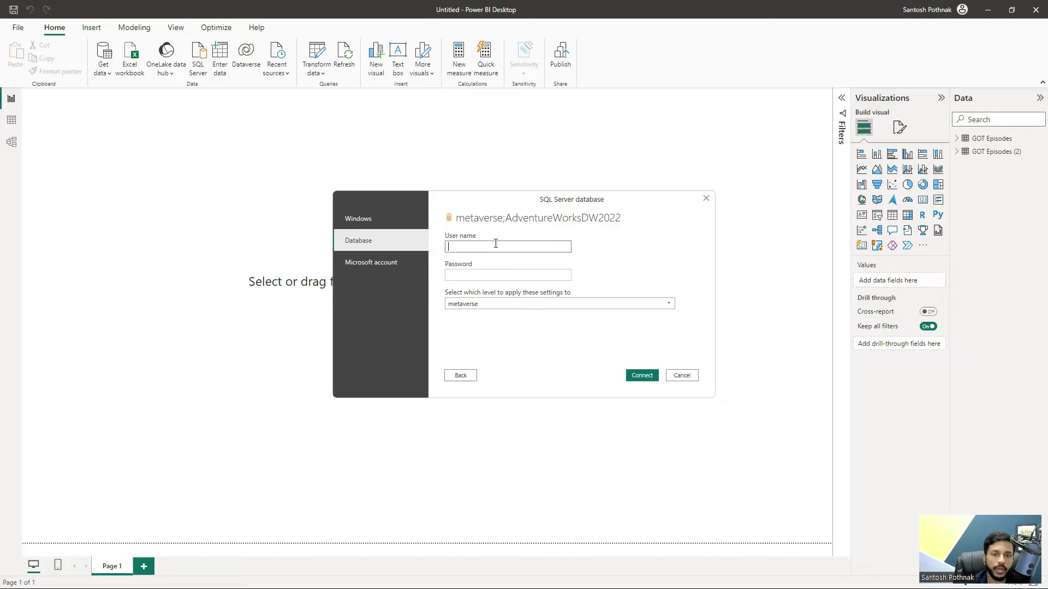
{"action": "type", "text": "sa"}
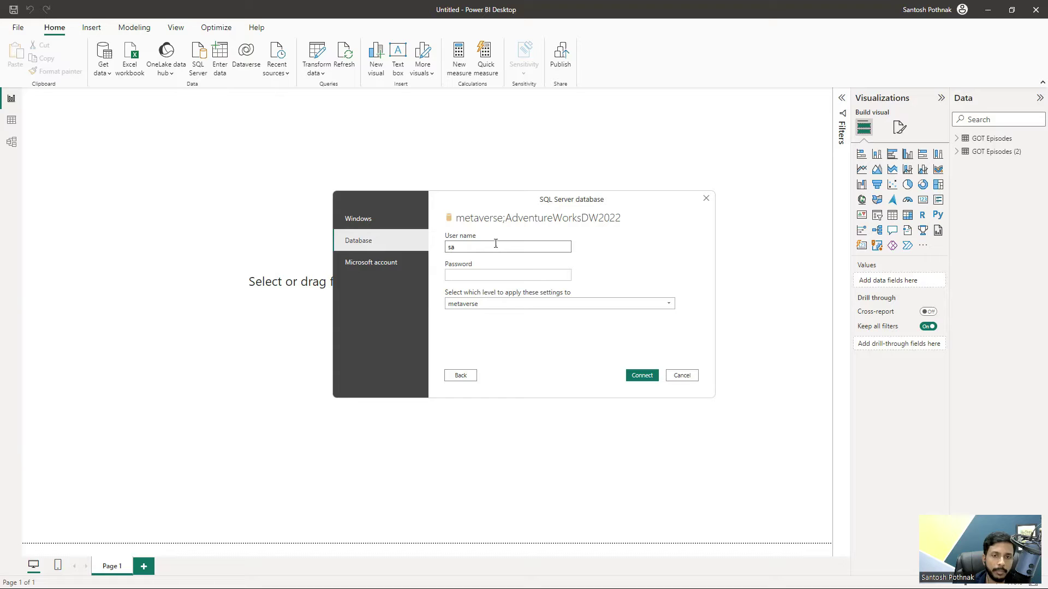
{"action": "left_click", "coordinate": [456, 277]}
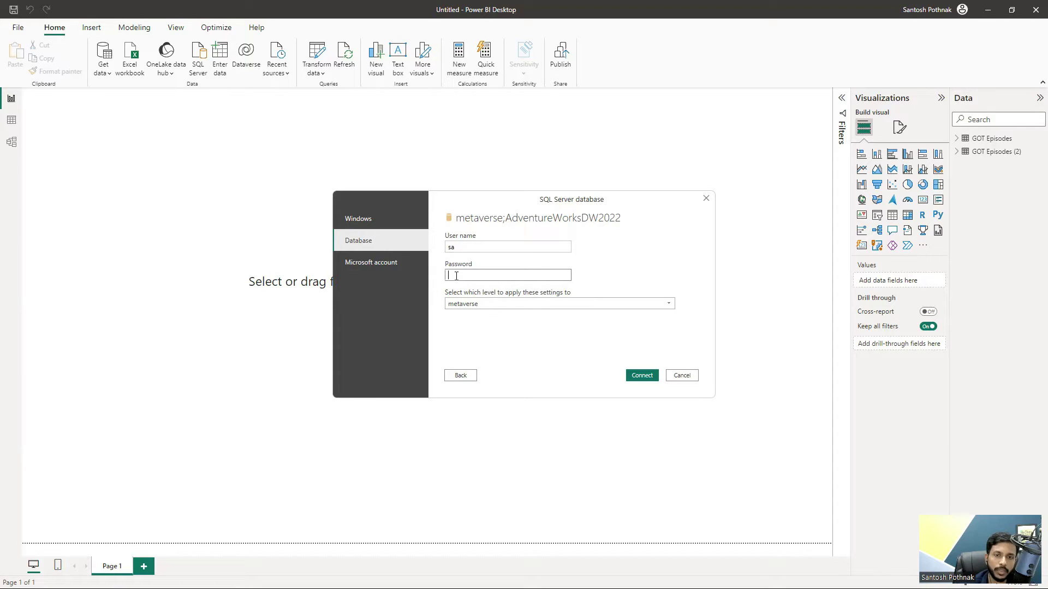
{"action": "type", "text": "••••••••"}
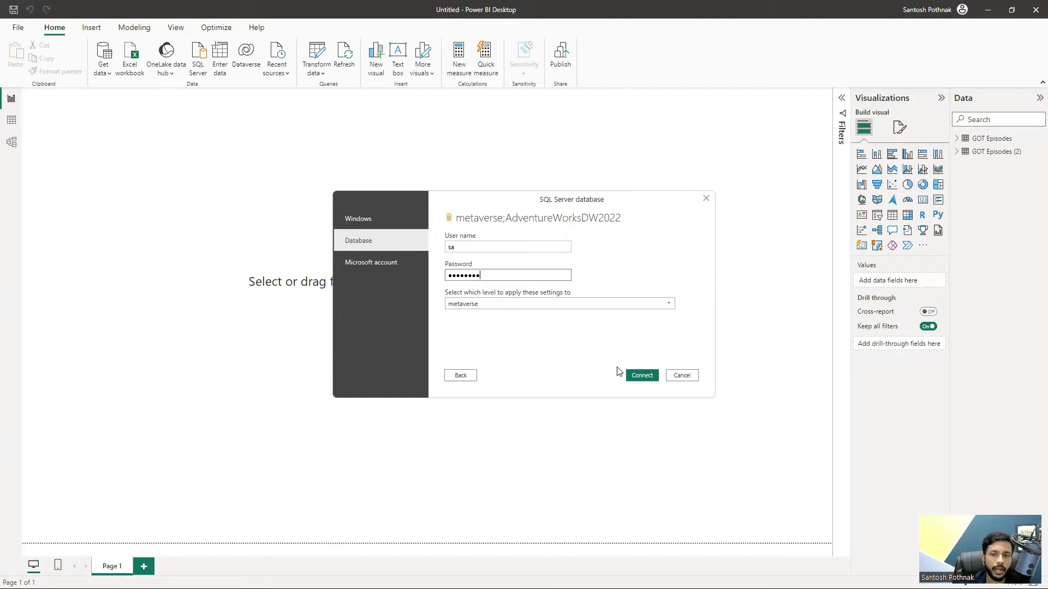
Submit the credentials and accept the unencrypted connection in the Encryption Support warning.
{"action": "left_click", "coordinate": [632, 379]}
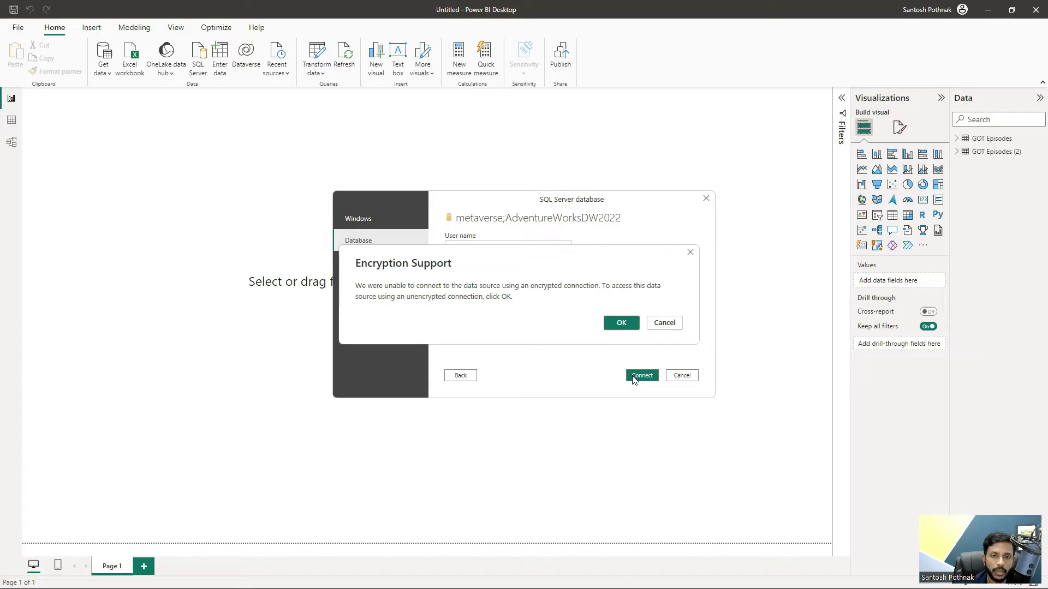
{"action": "left_click", "coordinate": [620, 325]}
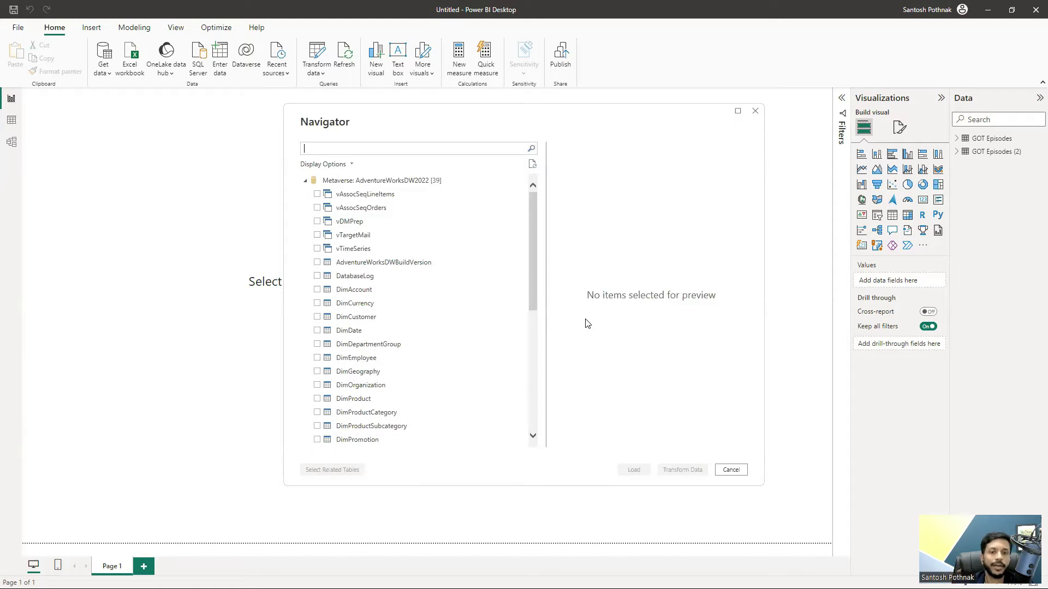
Tick FactInternetSales in Navigator and send it to Power Query Editor with Transform Data.
{"action": "scroll", "coordinate": [453, 328], "scroll_direction": "down", "scroll_amount": 6}
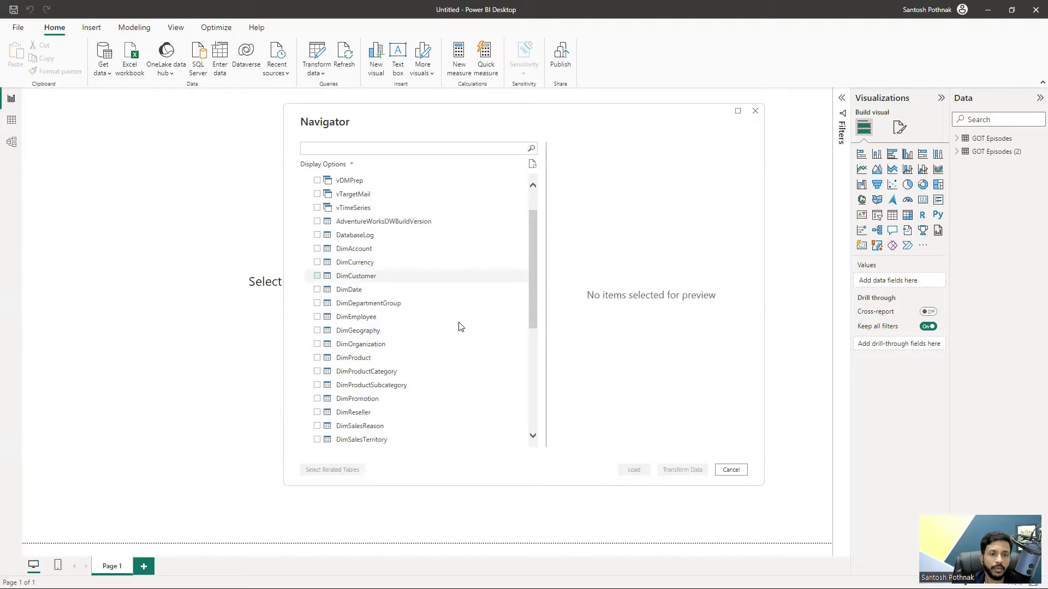
{"action": "scroll", "coordinate": [447, 336], "scroll_direction": "up", "scroll_amount": 1}
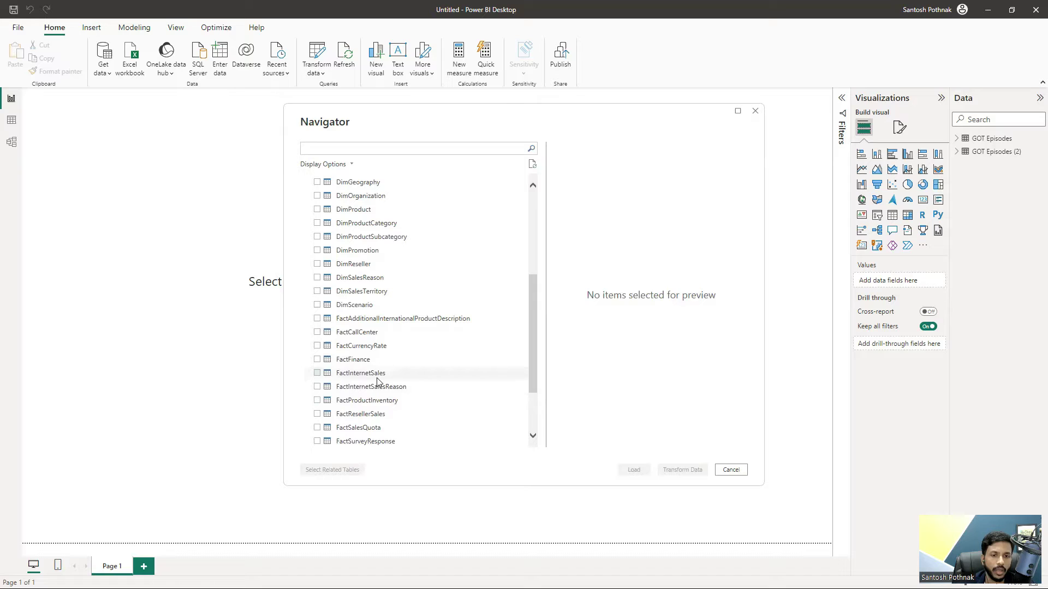
{"action": "left_click", "coordinate": [337, 375]}
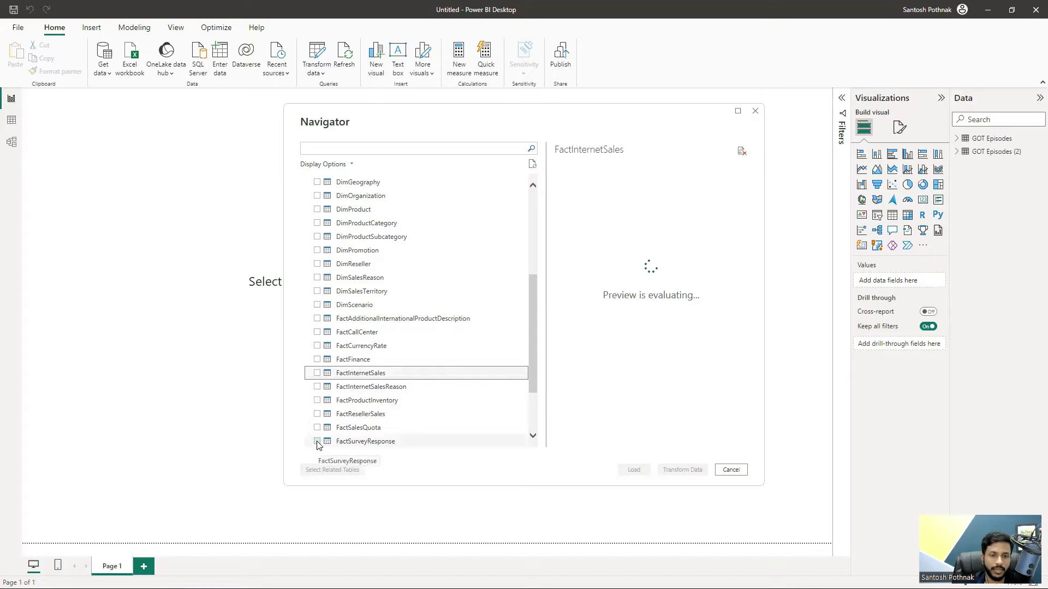
{"action": "left_click", "coordinate": [318, 374]}
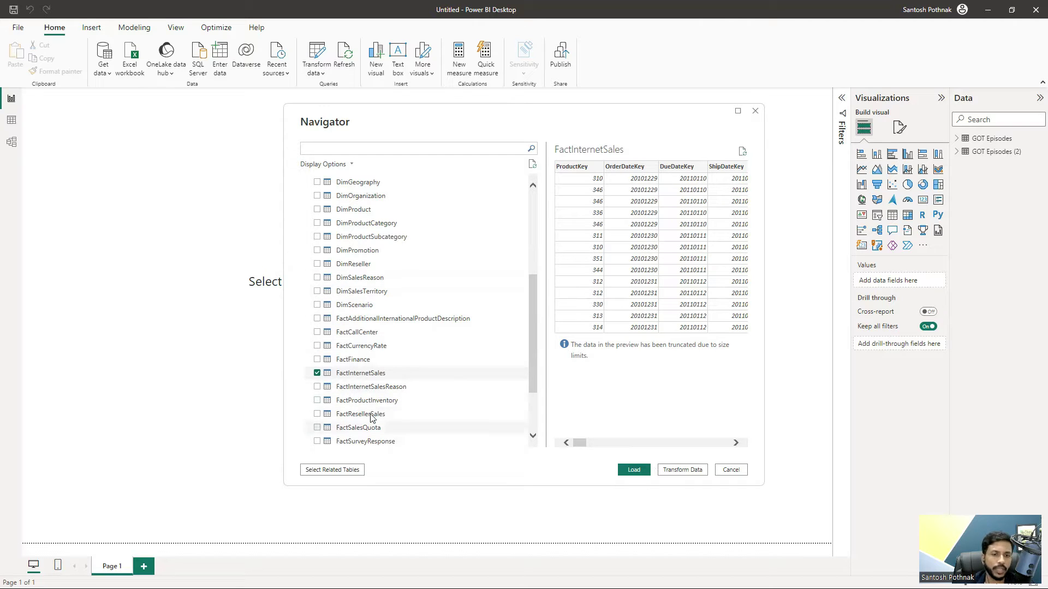
{"action": "left_click", "coordinate": [679, 470]}
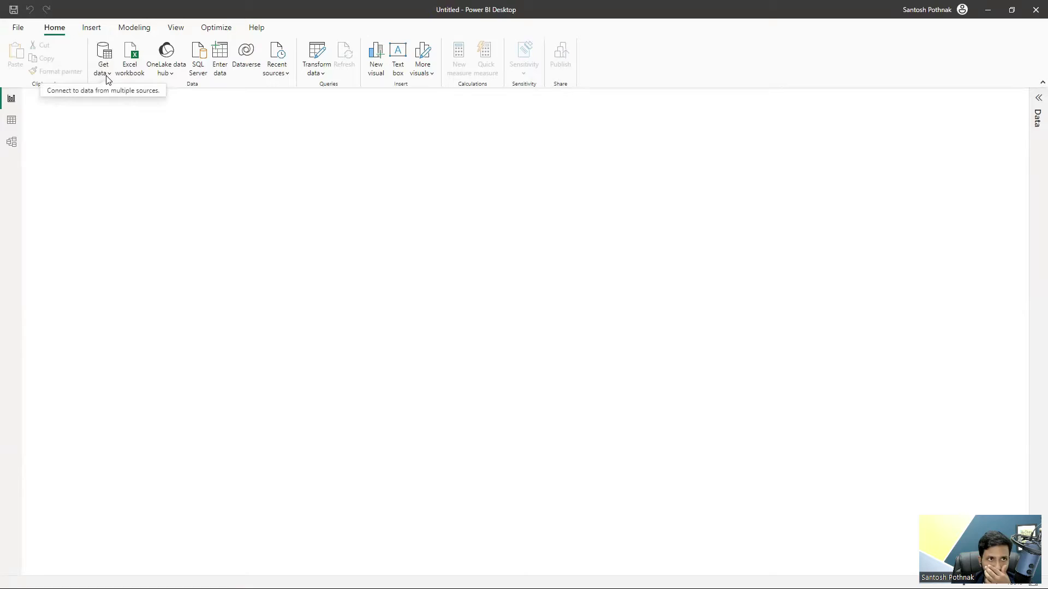
Connect to the AdventureWorksDW2022 SQL Server database in DirectQuery mode.
{"action": "left_click", "coordinate": [109, 77]}
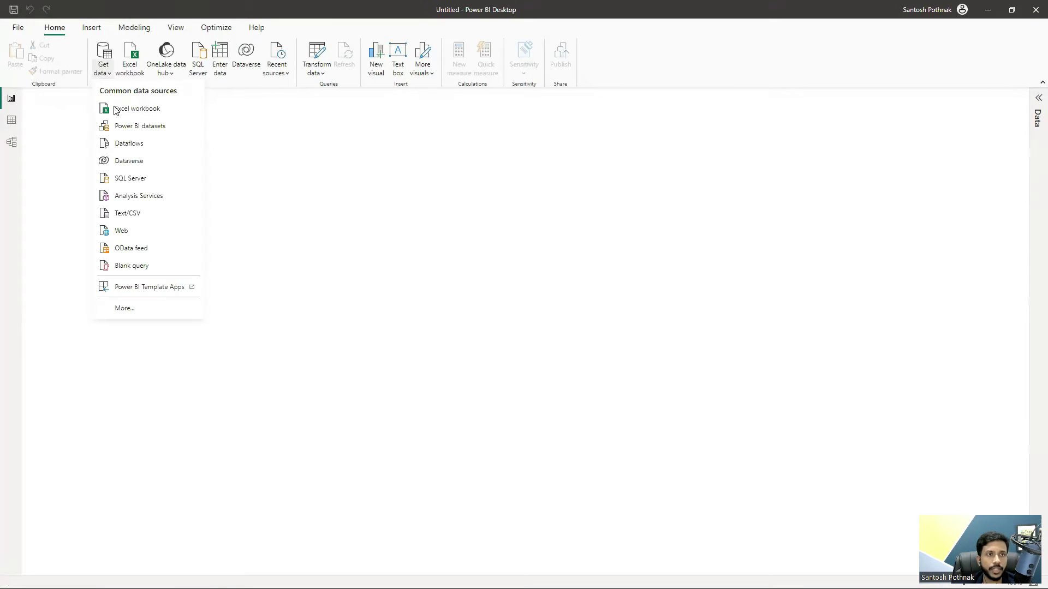
{"action": "left_click", "coordinate": [132, 179]}
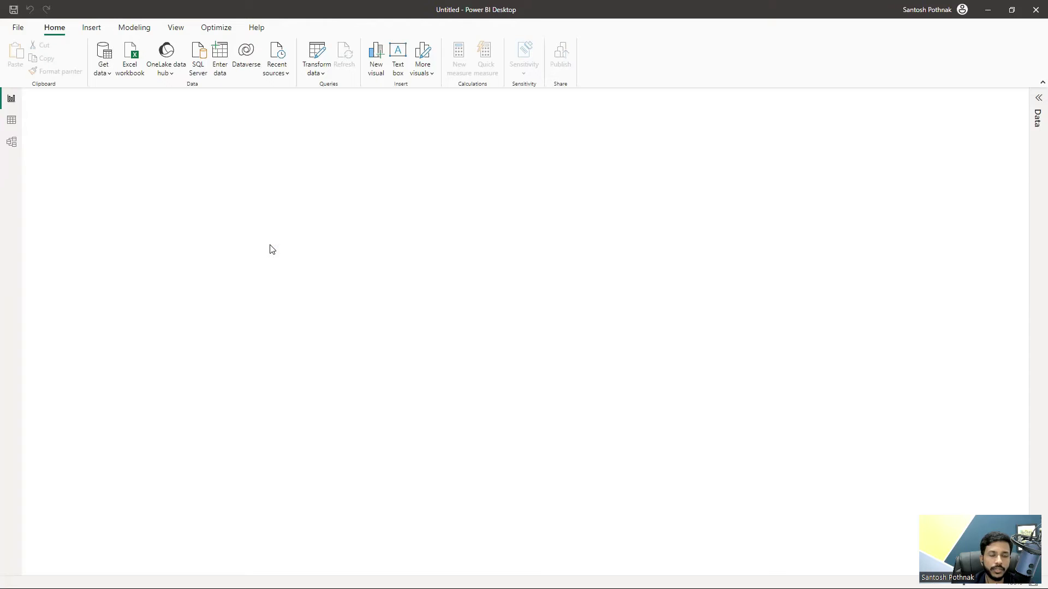
{"action": "type", "text": "AdventureWorksDW2022"}
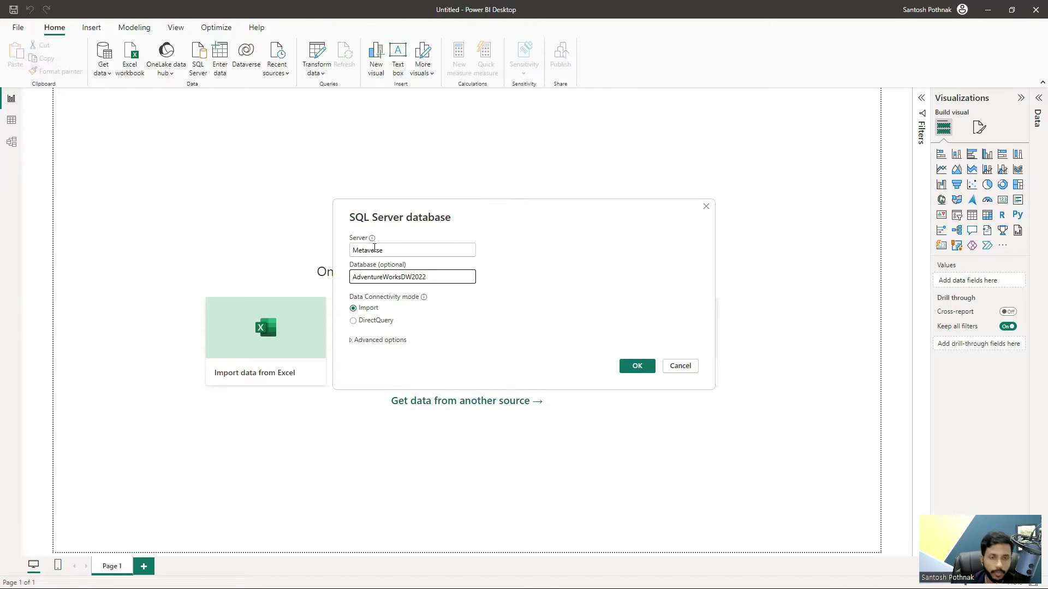
{"action": "left_click", "coordinate": [367, 323]}
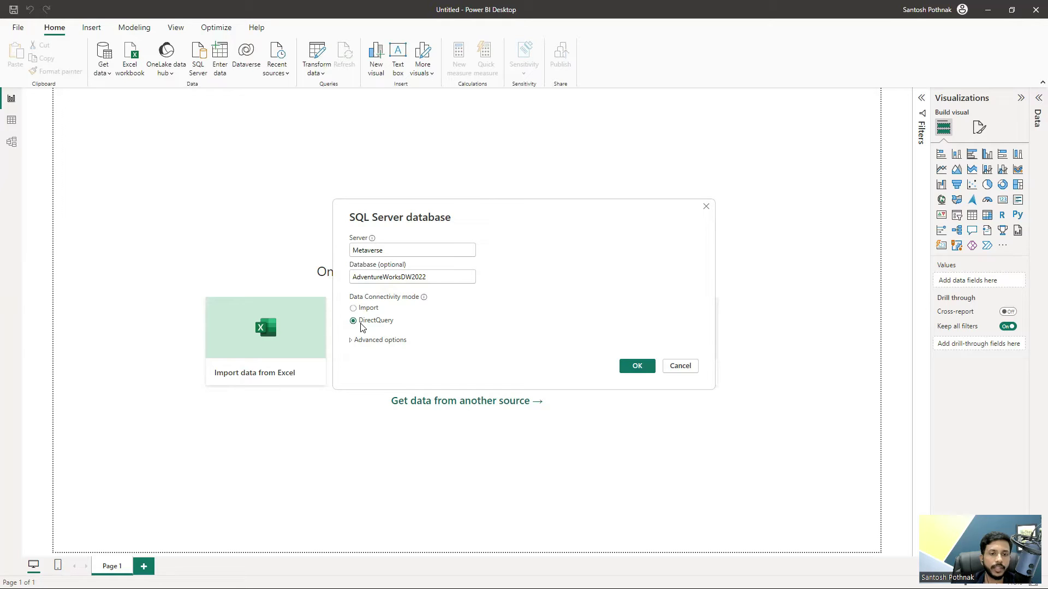
{"action": "left_click", "coordinate": [628, 366]}
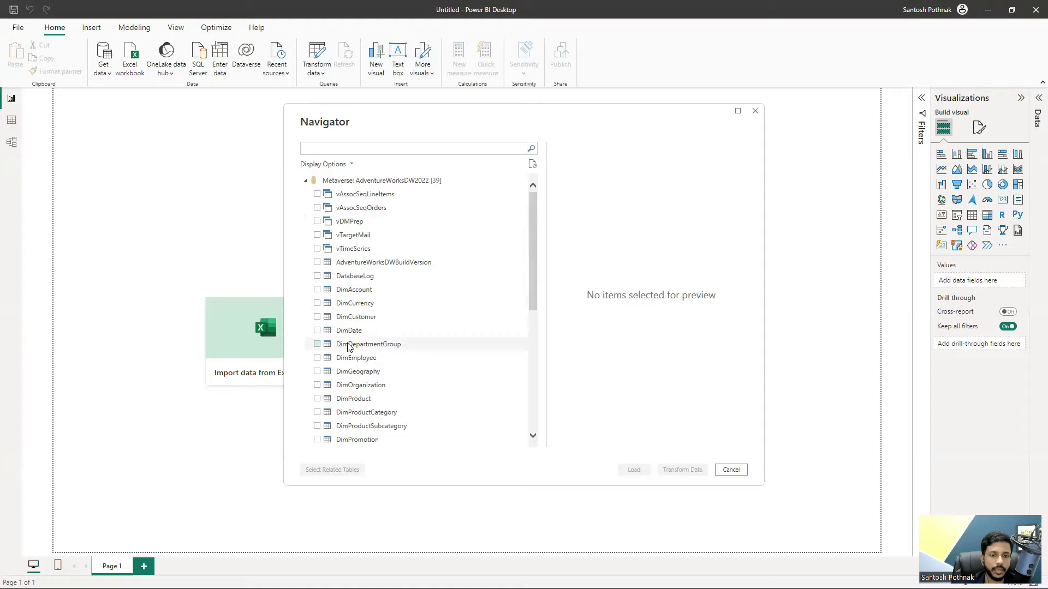
Select FactInternetSales, pass it through Power Query, and apply it to the report.
{"action": "scroll", "coordinate": [348, 346], "scroll_direction": "down", "scroll_amount": 6}
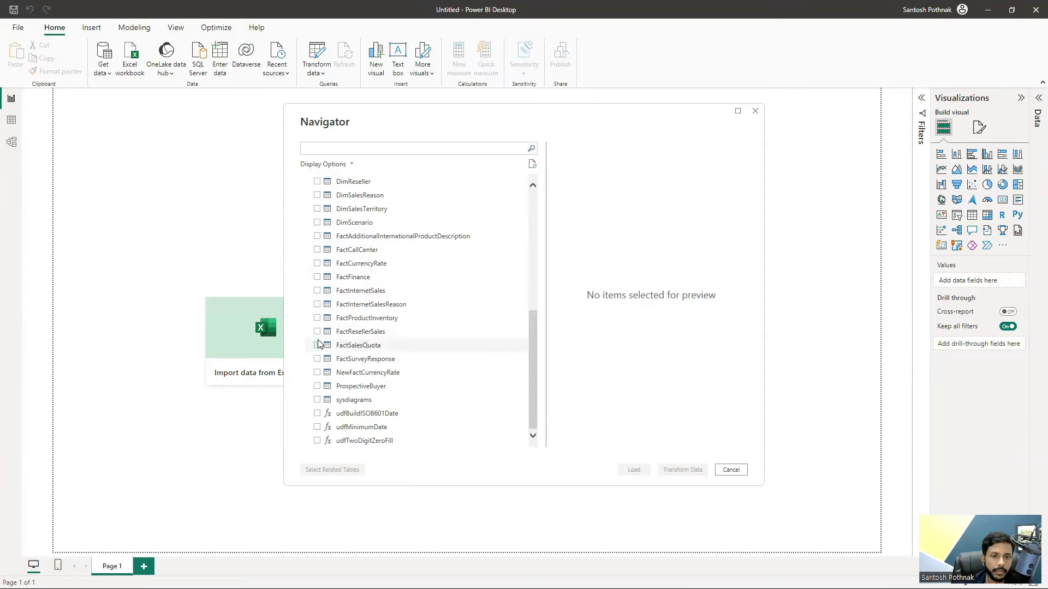
{"action": "left_click", "coordinate": [317, 290]}
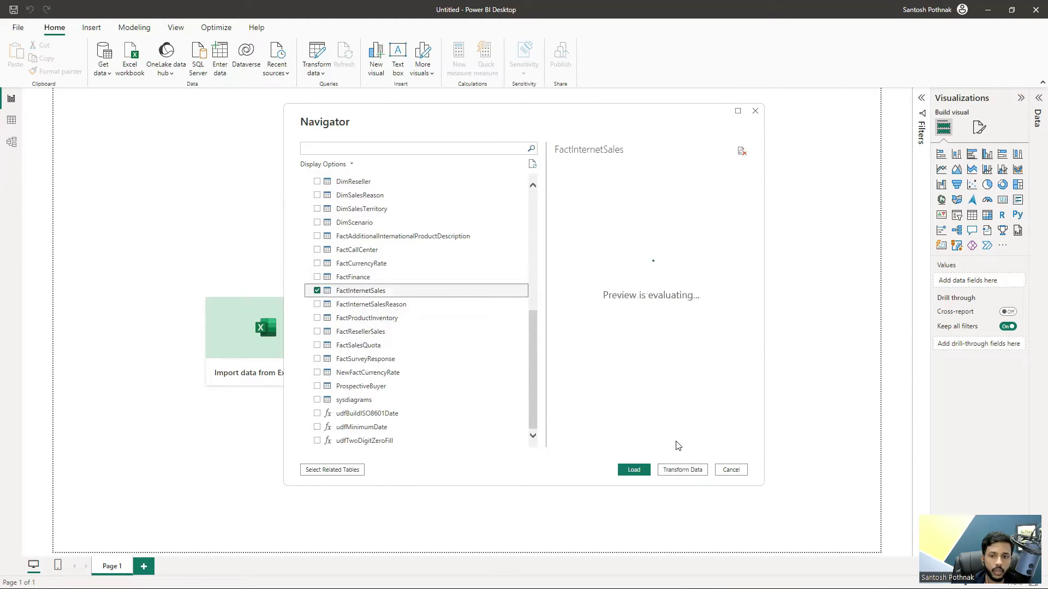
{"action": "left_click", "coordinate": [685, 472]}
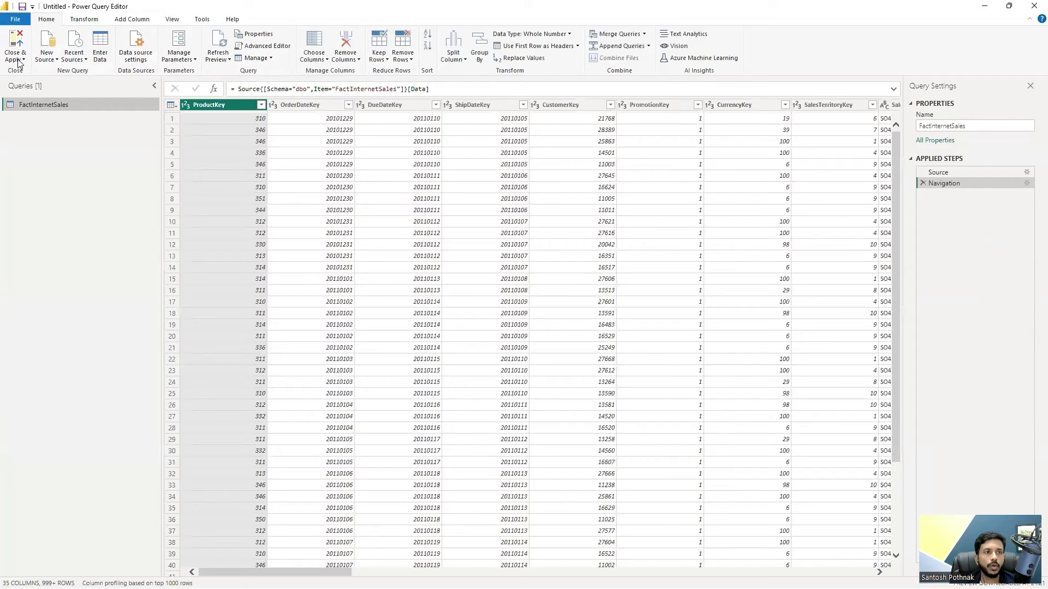
{"action": "left_click", "coordinate": [18, 62]}
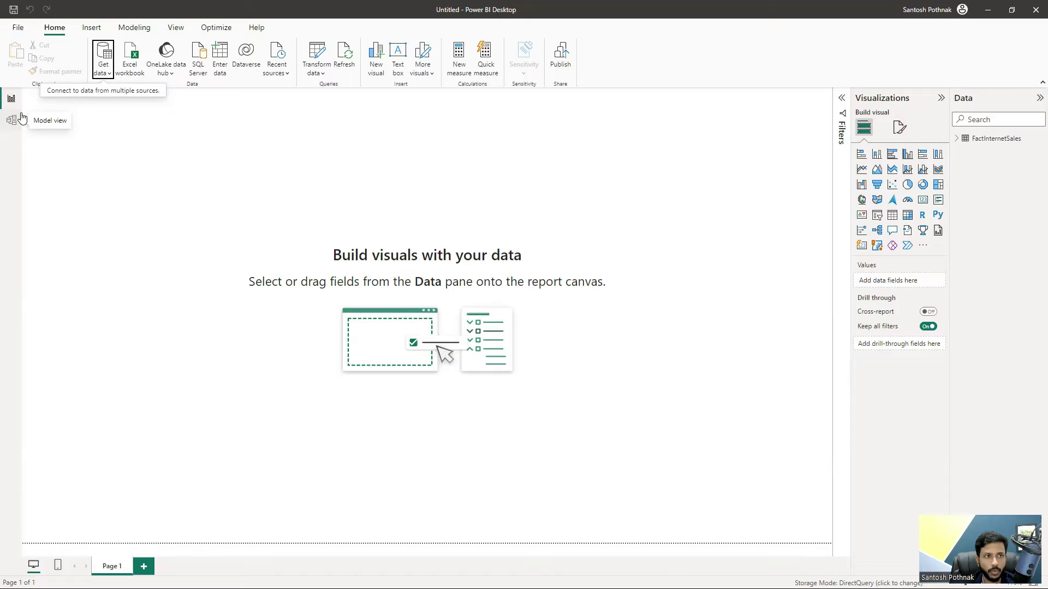
In Model view, show the FactInternetSales table's properties and confirm its DirectQuery storage mode.
{"action": "left_click", "coordinate": [13, 121]}
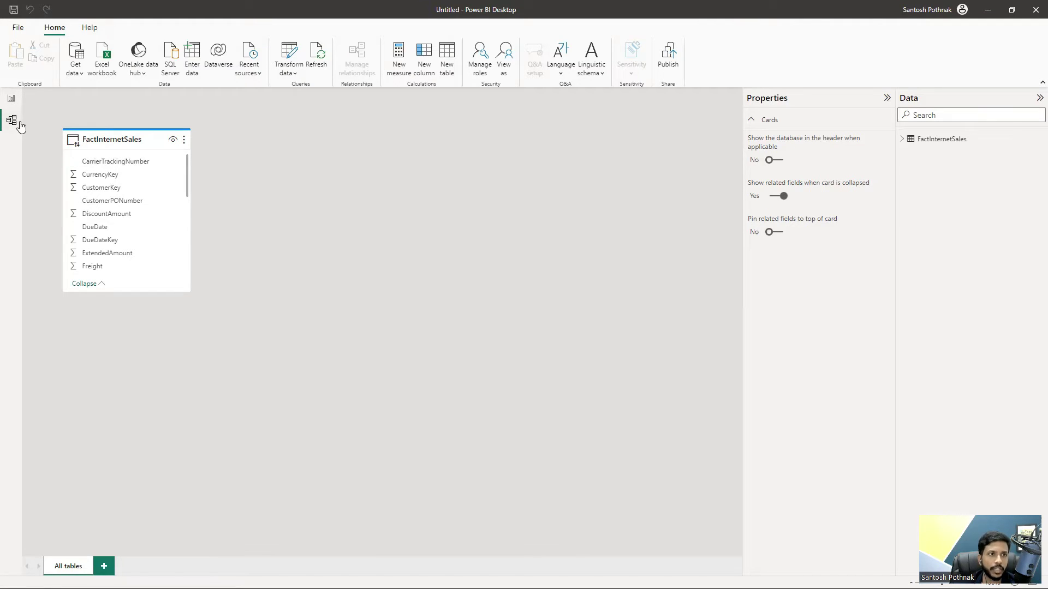
{"action": "left_click", "coordinate": [934, 139]}
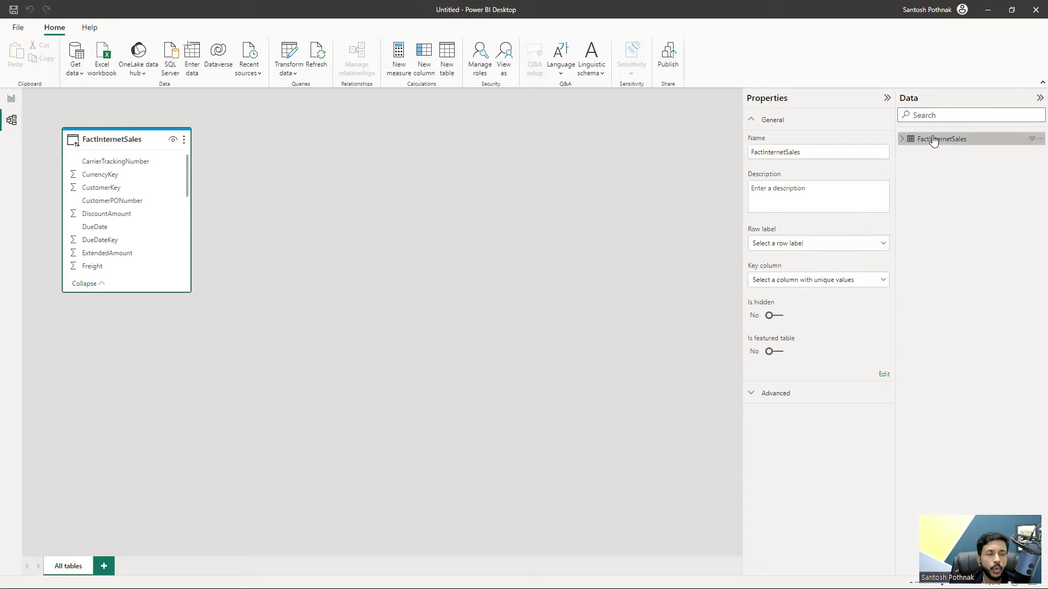
{"action": "mouse_move", "coordinate": [932, 140]}
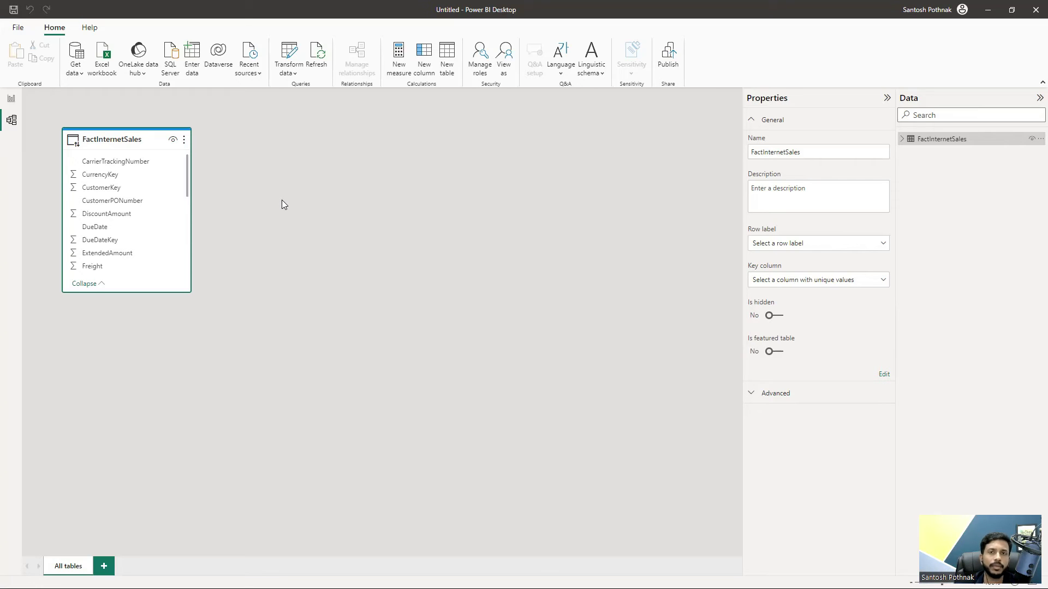
Add a stacked bar chart of SalesAmount by ShipDate, convert it to a table, and enlarge it.
{"action": "left_click", "coordinate": [11, 99]}
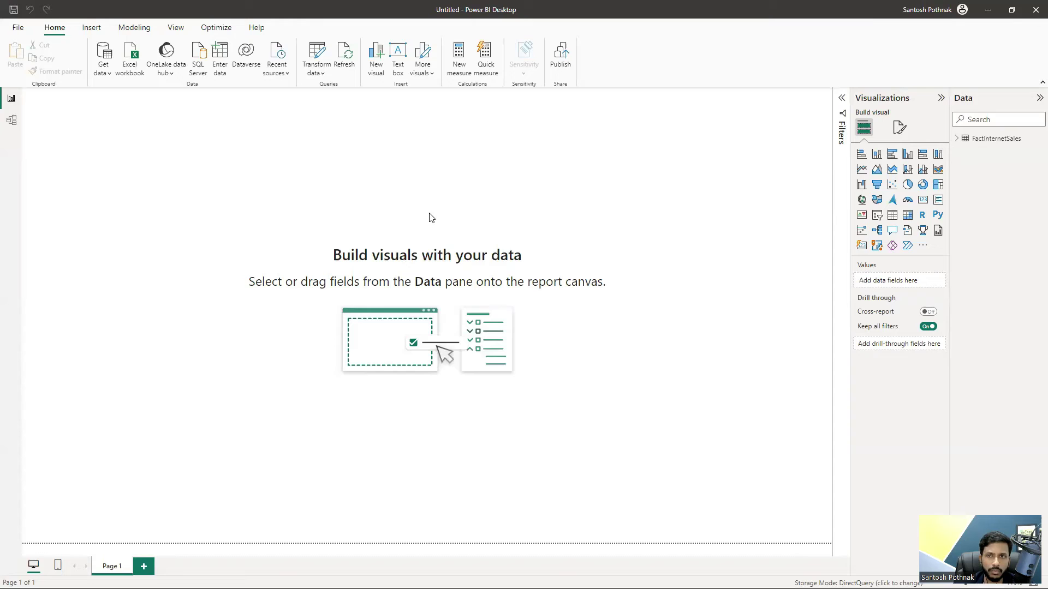
{"action": "left_click", "coordinate": [862, 155]}
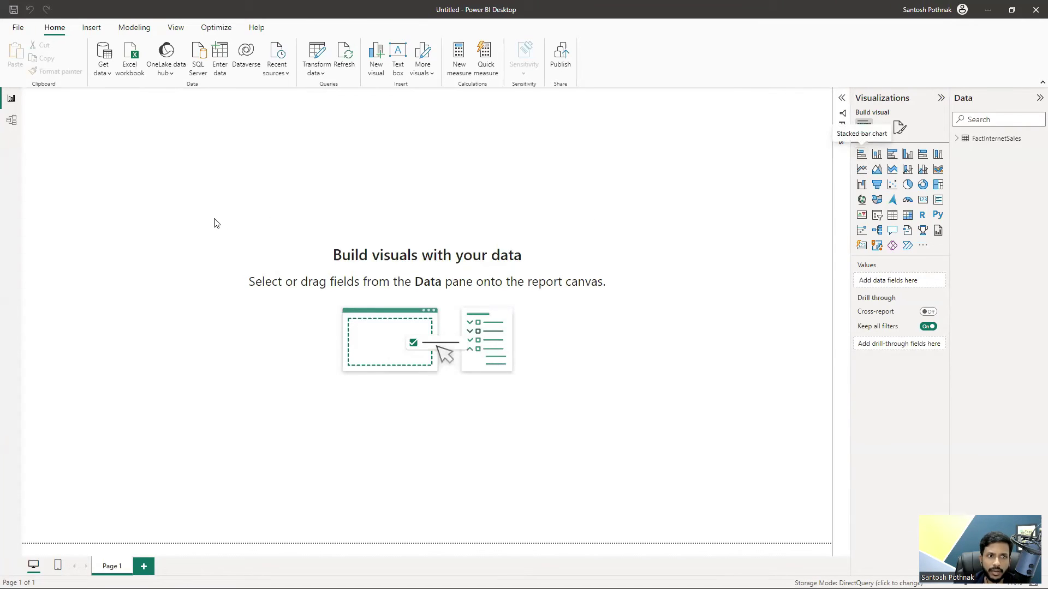
{"action": "left_click_drag", "start_coordinate": [140, 206], "coordinate": [415, 350]}
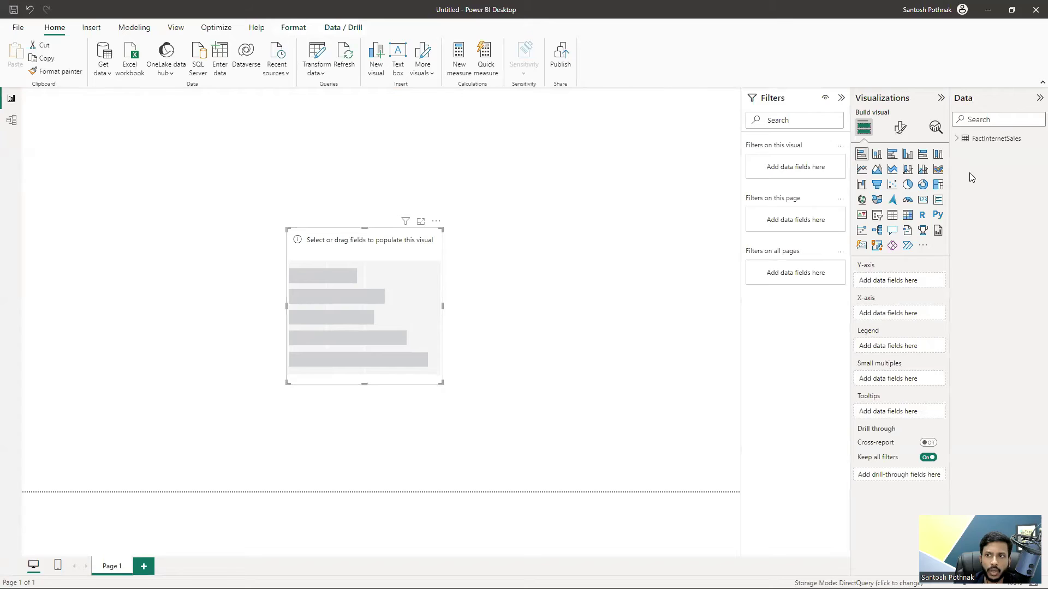
{"action": "left_click", "coordinate": [957, 139]}
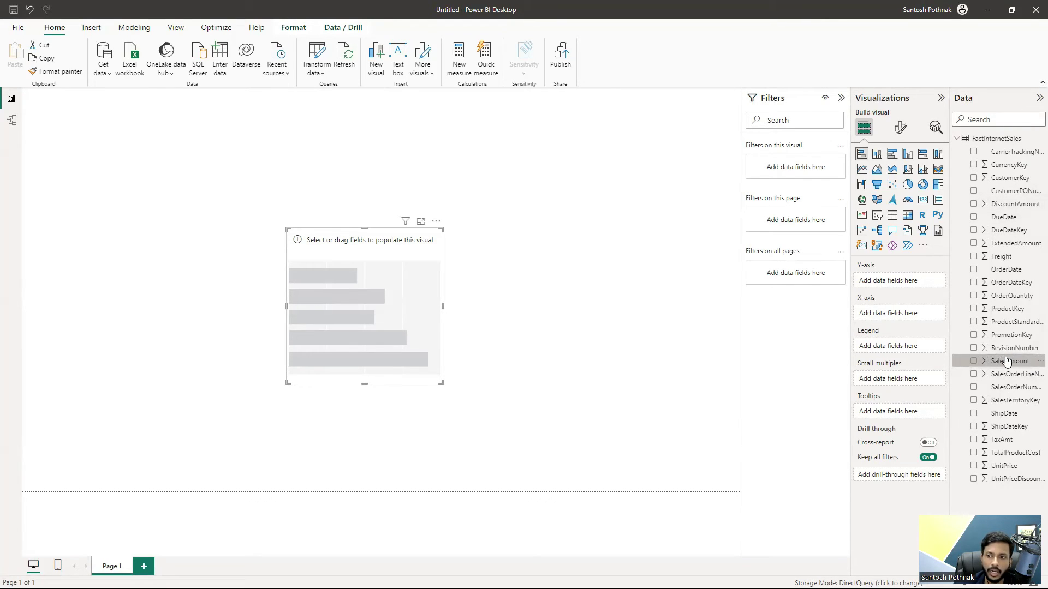
{"action": "left_click", "coordinate": [974, 362]}
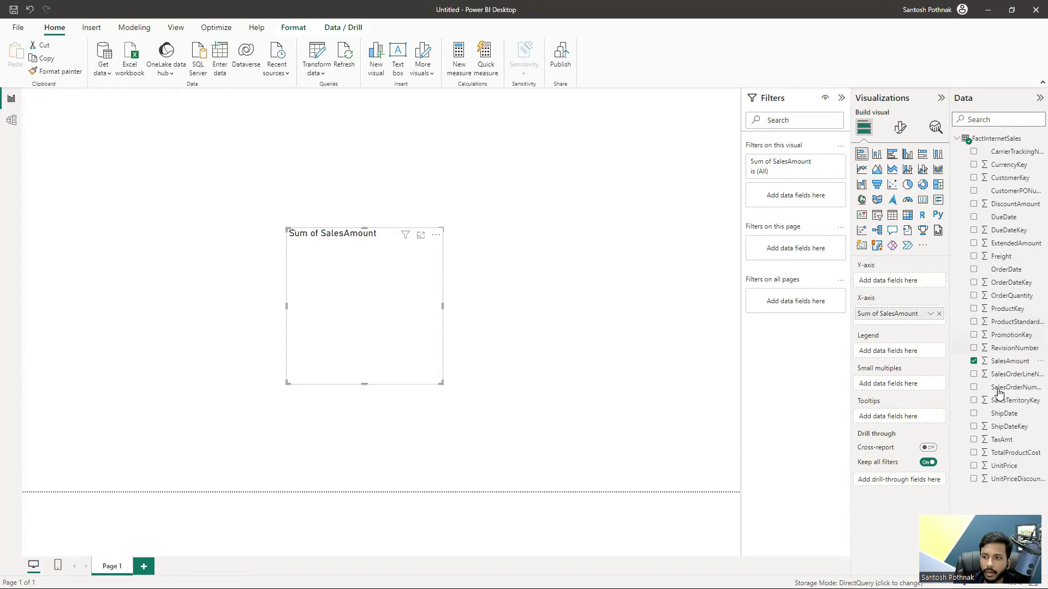
{"action": "left_click", "coordinate": [974, 414]}
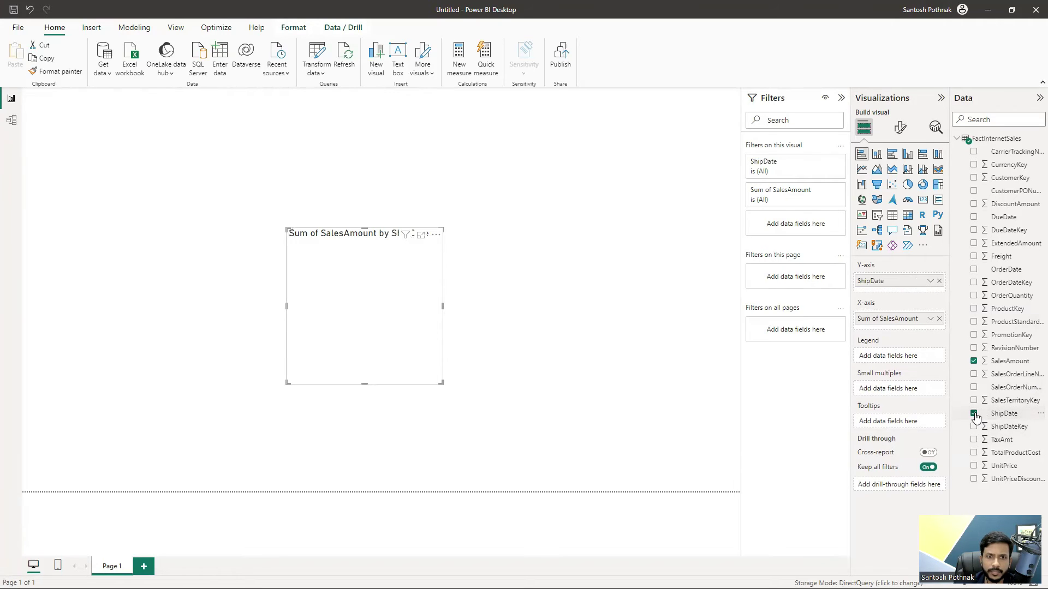
{"action": "left_click", "coordinate": [892, 216]}
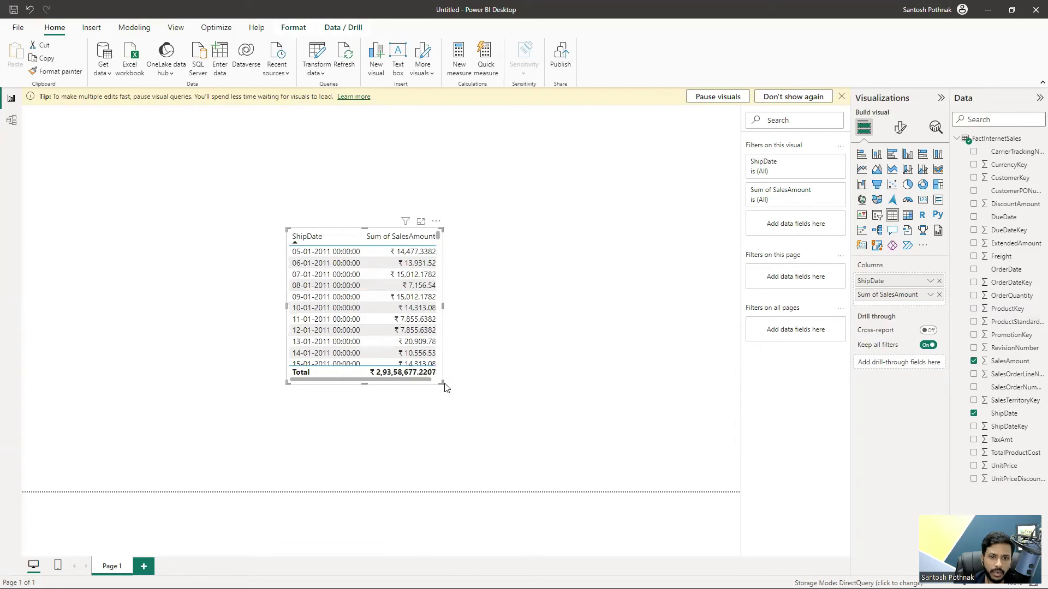
{"action": "left_click_drag", "start_coordinate": [443, 384], "coordinate": [614, 409]}
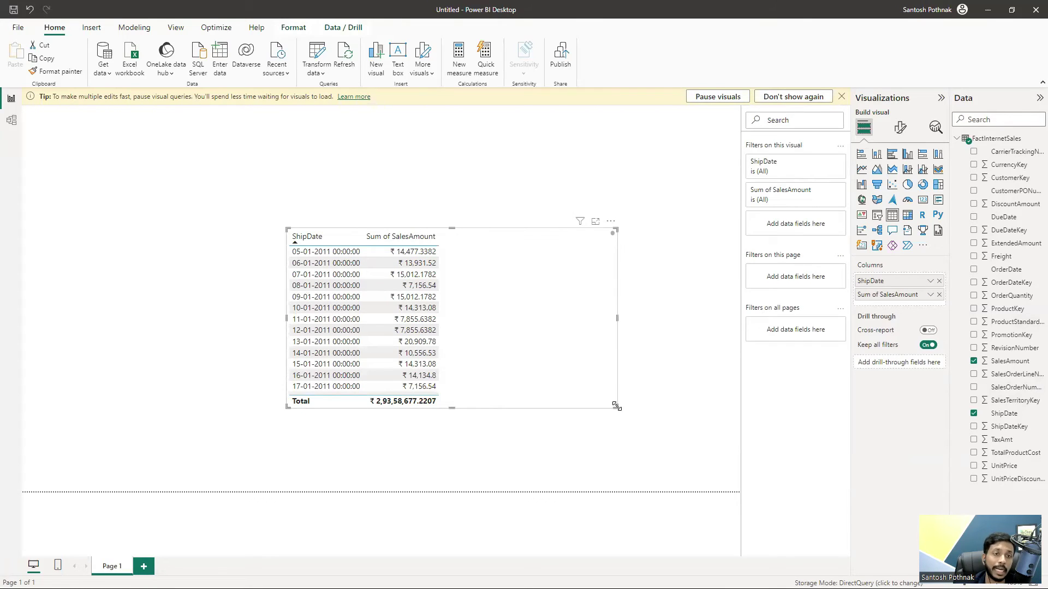
Search Start for 'profiler' and launch SQL Server Profiler 19.
{"action": "key", "text": "super"}
{"action": "type", "text": "sql"}
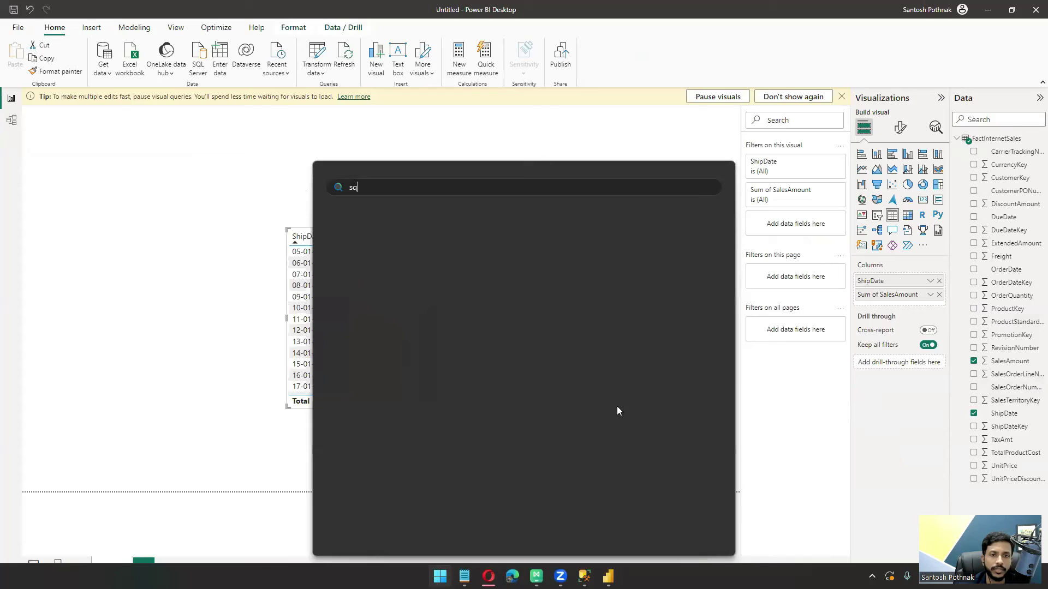
{"action": "type", "text": " profiler"}
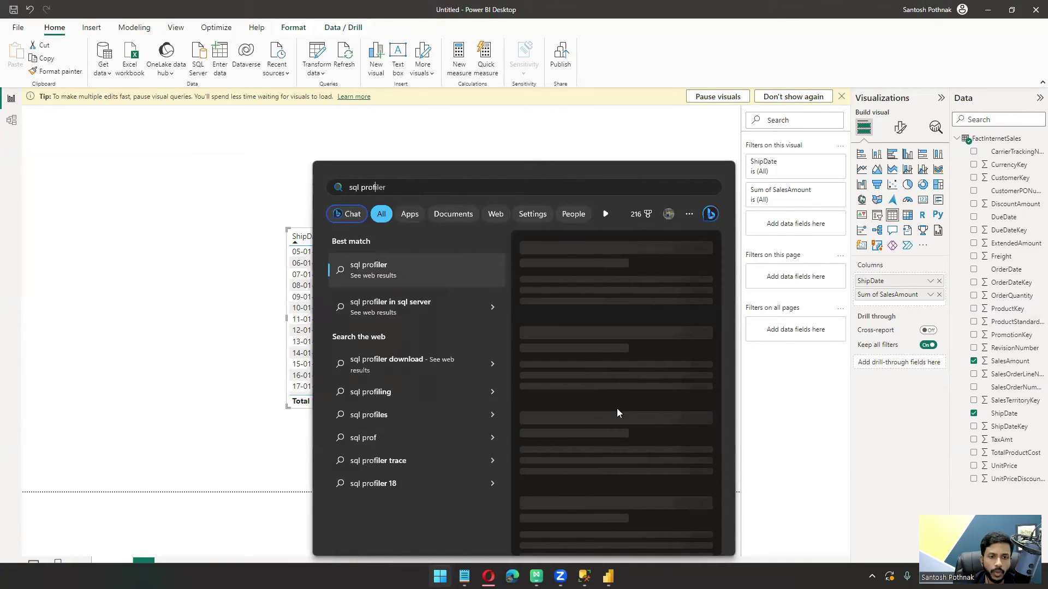
{"action": "key", "text": "BackSpace"}
{"action": "key", "text": "BackSpace"}
{"action": "key", "text": "BackSpace"}
{"action": "key", "text": "BackSpace"}
{"action": "key", "text": "BackSpace"}
{"action": "key", "text": "BackSpace"}
{"action": "key", "text": "BackSpace"}
{"action": "key", "text": "BackSpace"}
{"action": "key", "text": "BackSpace"}
{"action": "key", "text": "BackSpace"}
{"action": "key", "text": "BackSpace"}
{"action": "key", "text": "BackSpace"}
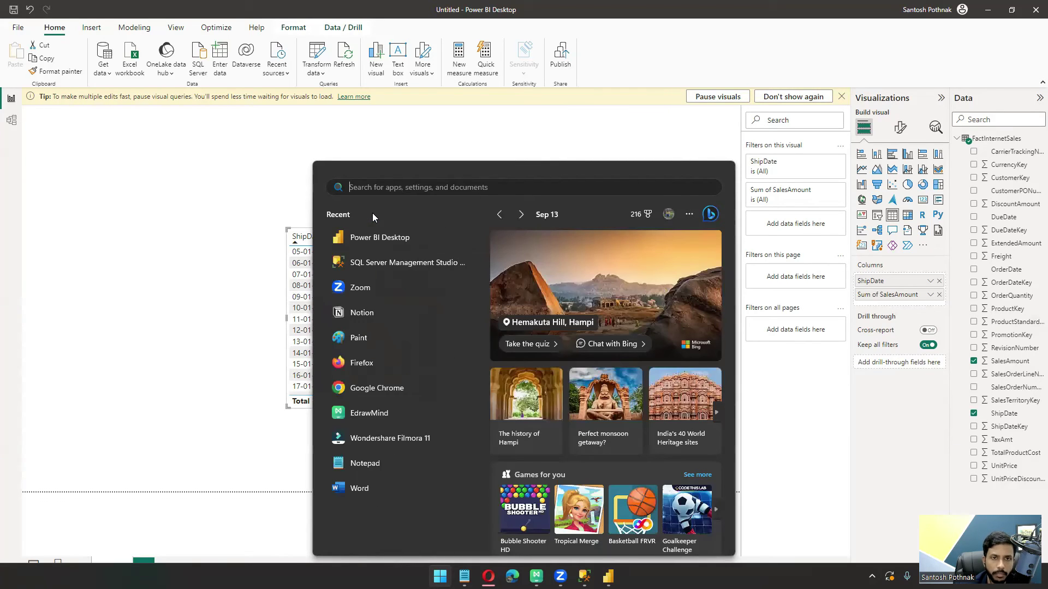
{"action": "type", "text": "profile"}
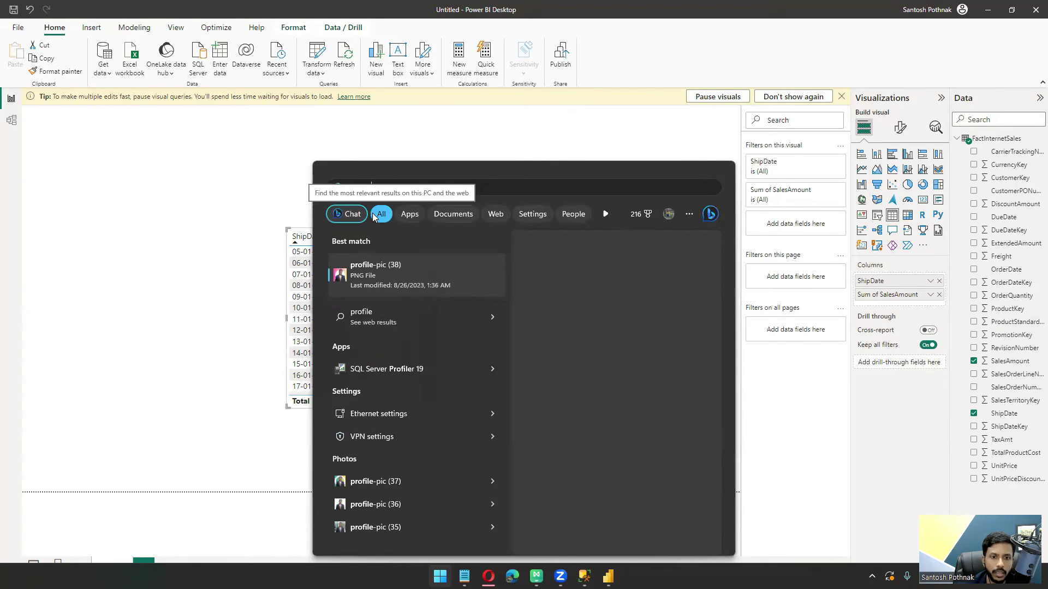
{"action": "key", "text": "BackSpace"}
{"action": "key", "text": "BackSpace"}
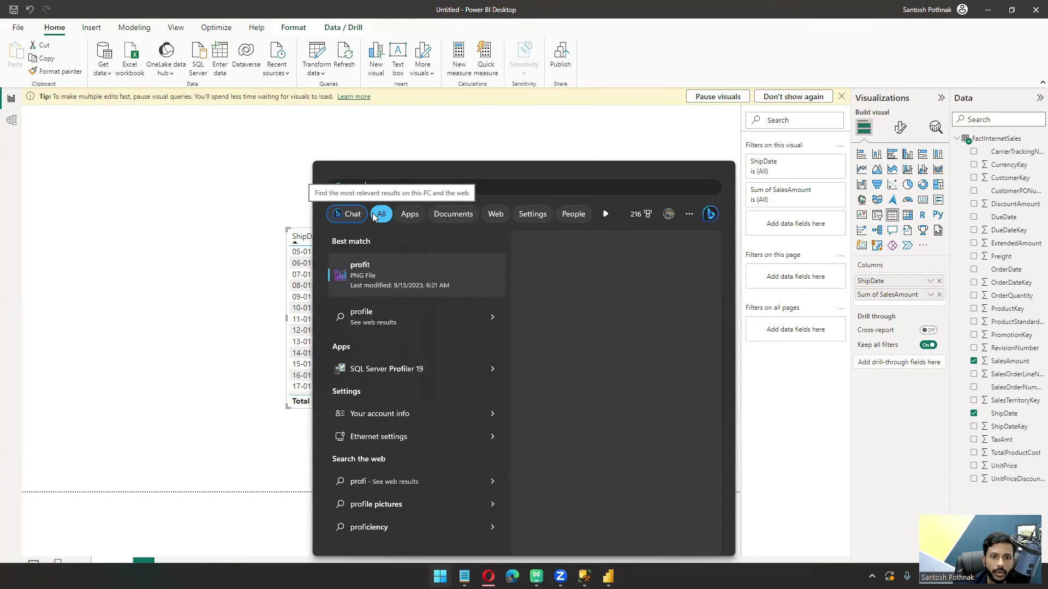
{"action": "left_click", "coordinate": [376, 371]}
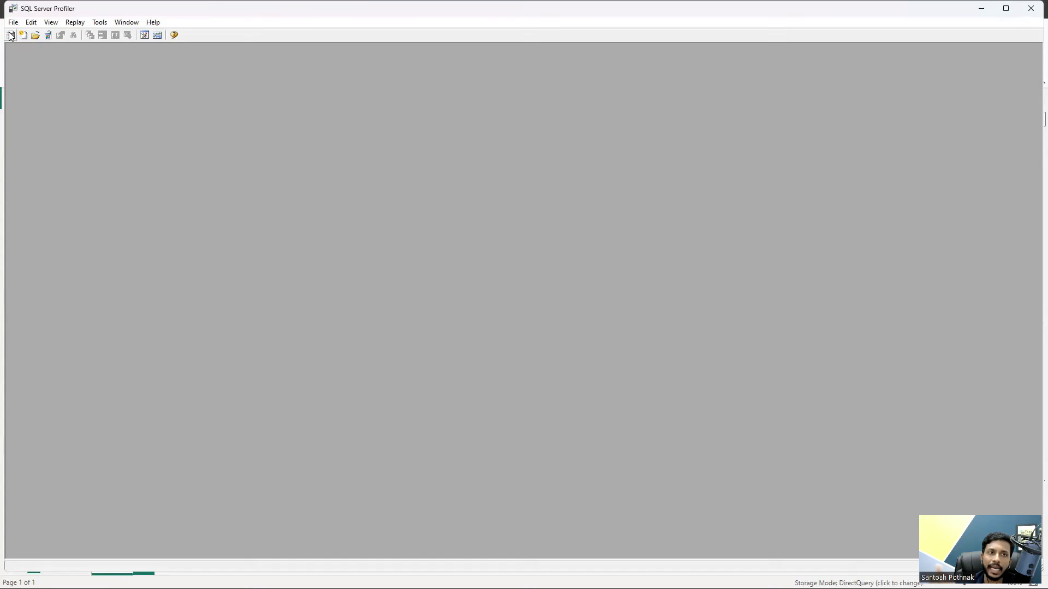
Run a default trace on the METAVERSE server, maximize it, and return to Power BI.
{"action": "left_click", "coordinate": [10, 36]}
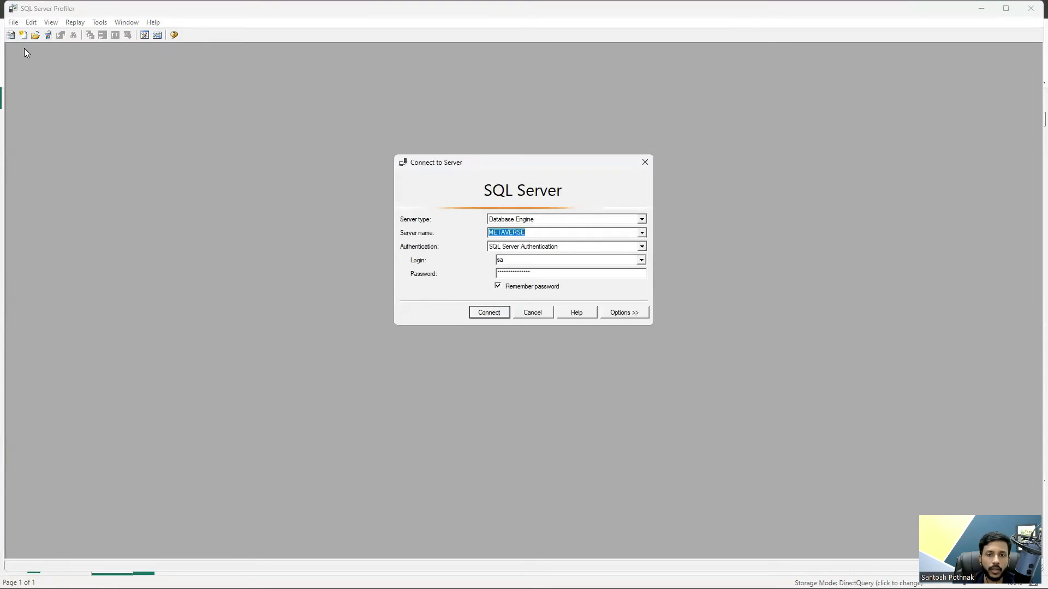
{"action": "left_click", "coordinate": [489, 312]}
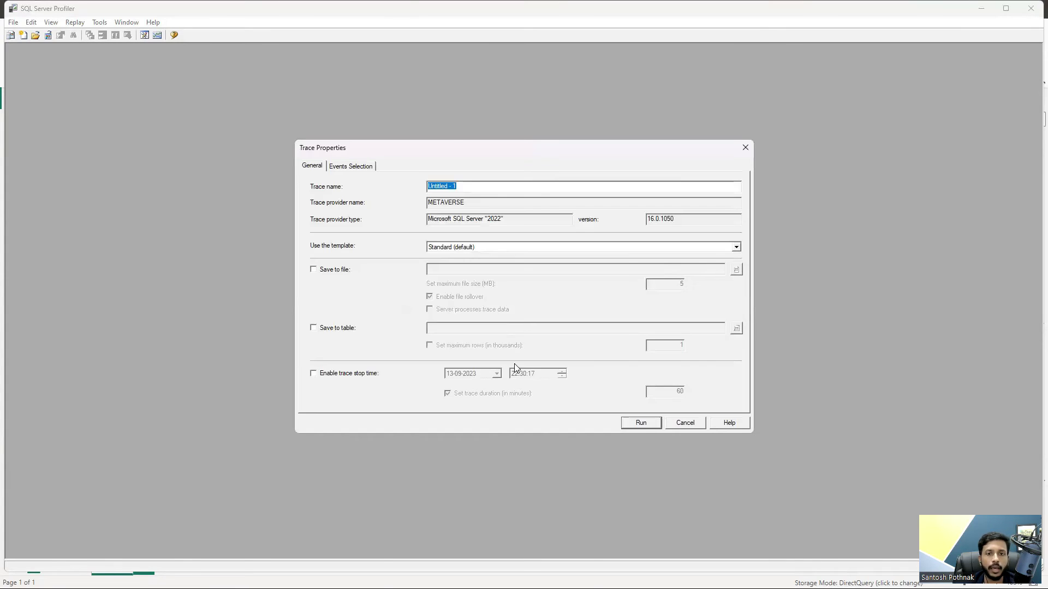
{"action": "left_click", "coordinate": [642, 424]}
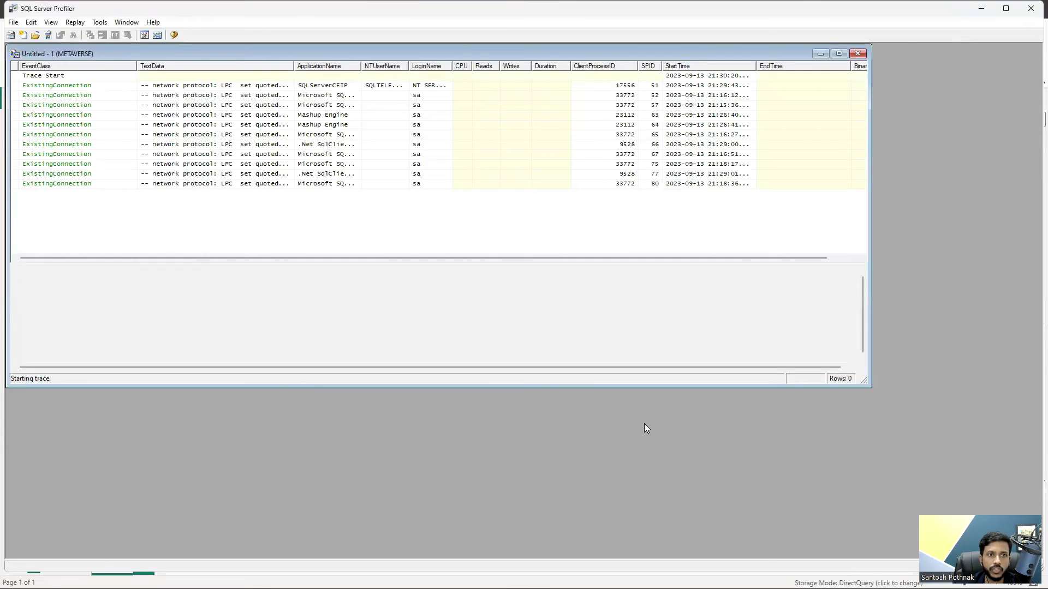
{"action": "left_click", "coordinate": [839, 54]}
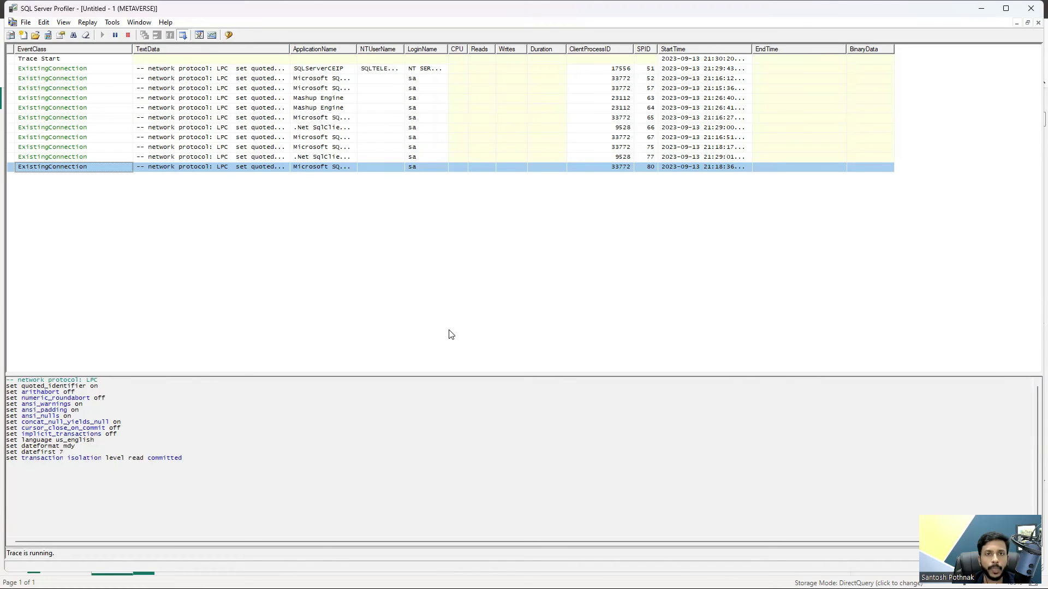
{"action": "key", "text": "alt+Tab"}
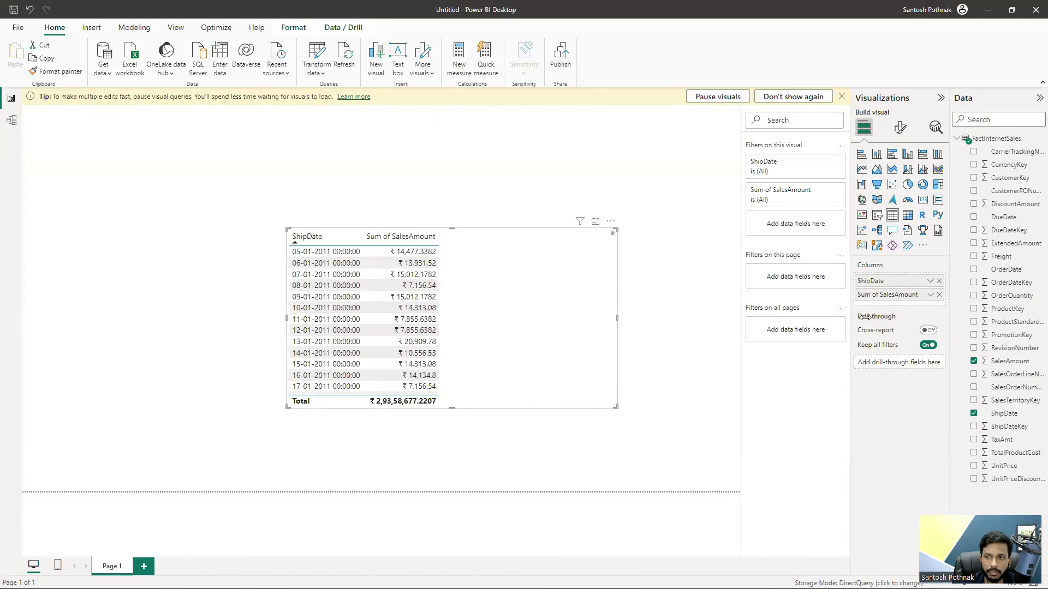
Replace SalesAmount and ShipDate in the table with TaxAmt and OrderDate, then view the Profiler trace.
{"action": "left_click", "coordinate": [939, 295]}
{"action": "left_click", "coordinate": [939, 281]}
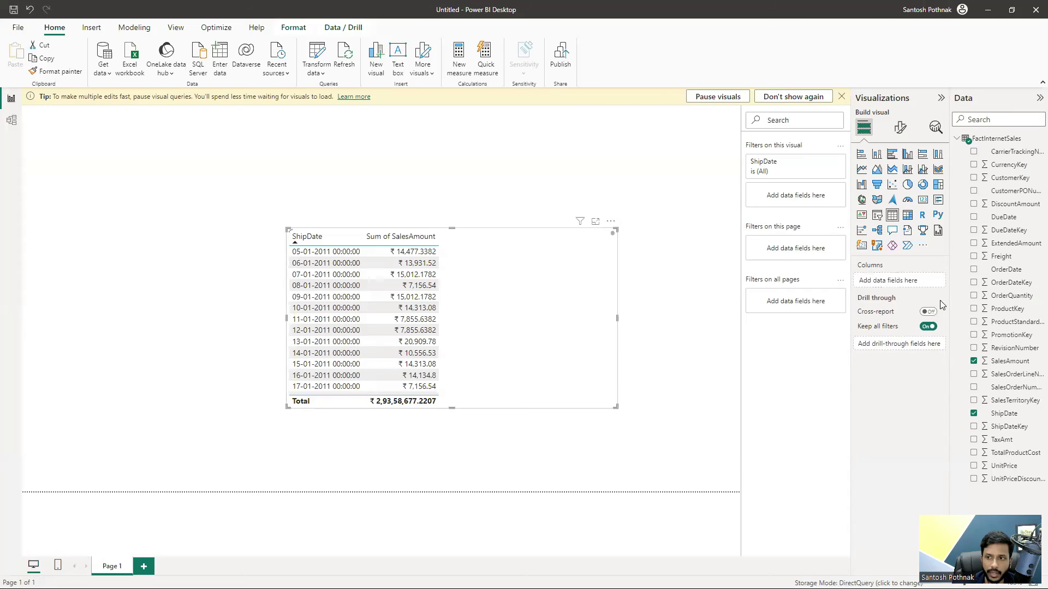
{"action": "left_click", "coordinate": [974, 440]}
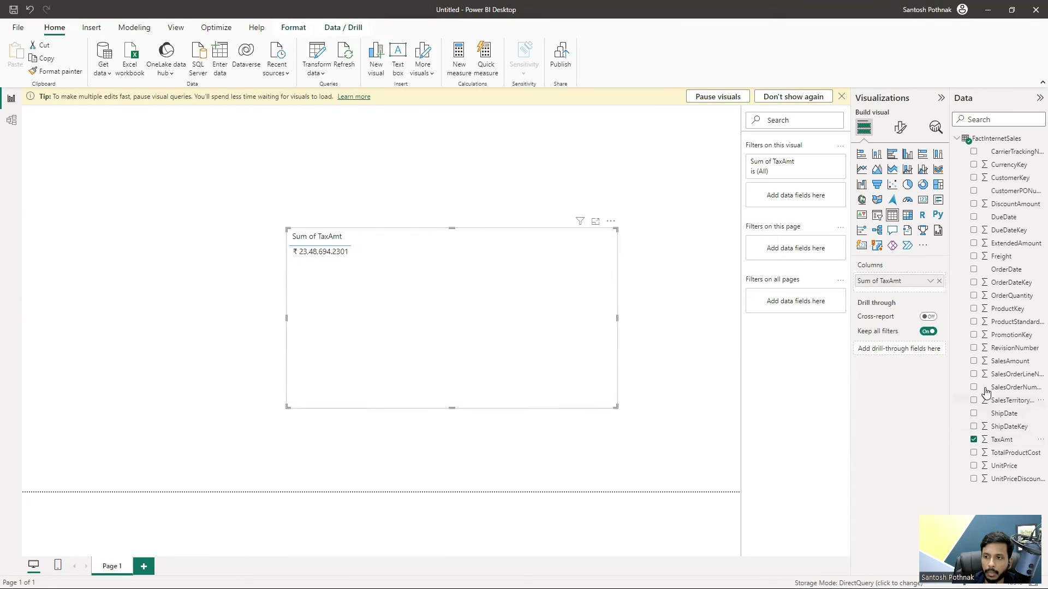
{"action": "left_click", "coordinate": [974, 270]}
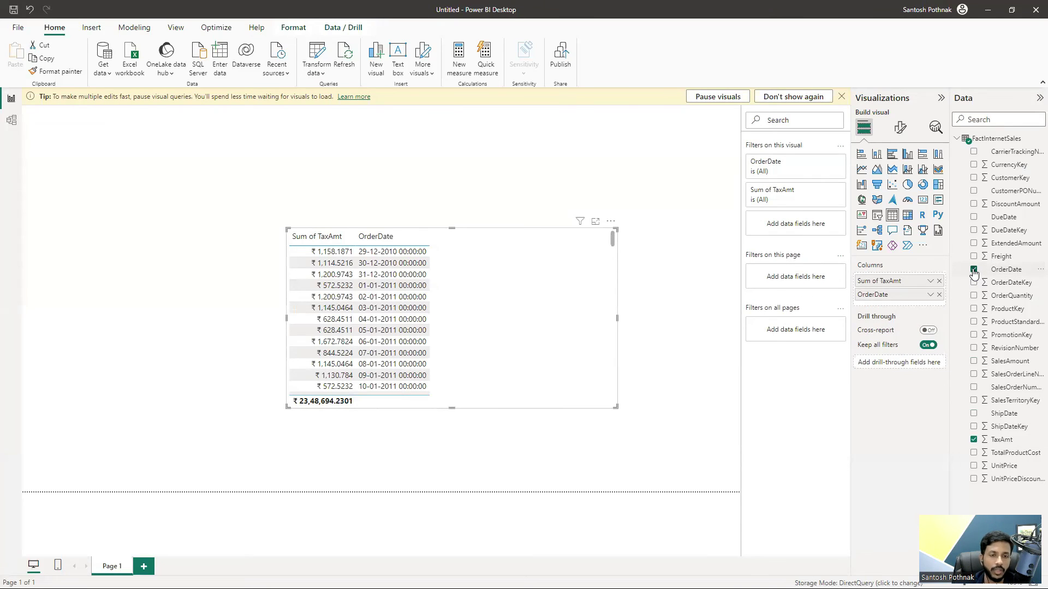
{"action": "key", "text": "alt+Tab"}
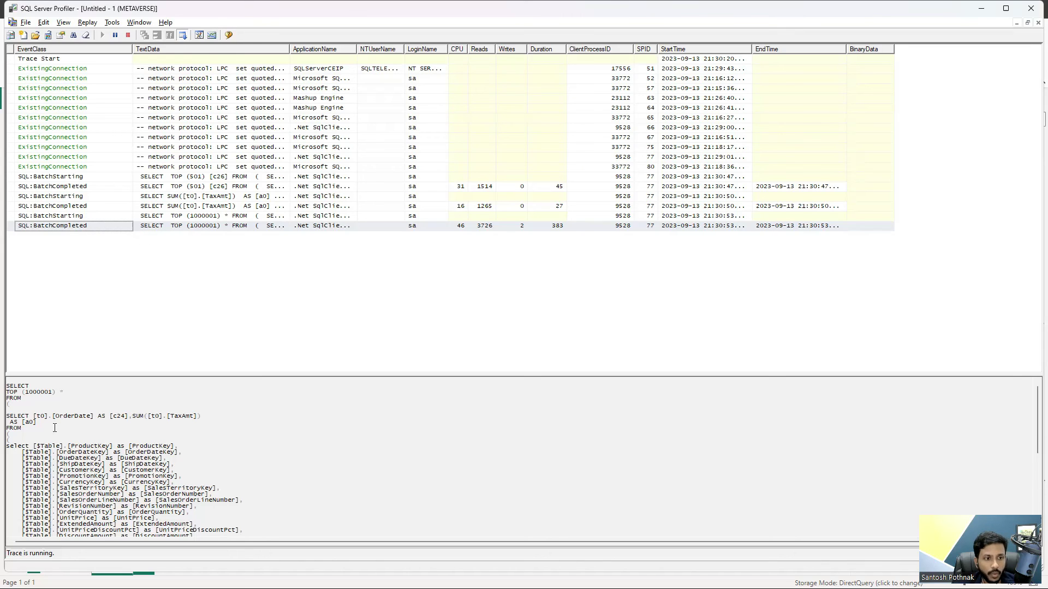
Highlight the captured SQL summing TaxAmt grouped by OrderDate, then return to Power BI.
{"action": "left_click_drag", "start_coordinate": [33, 419], "coordinate": [201, 416]}
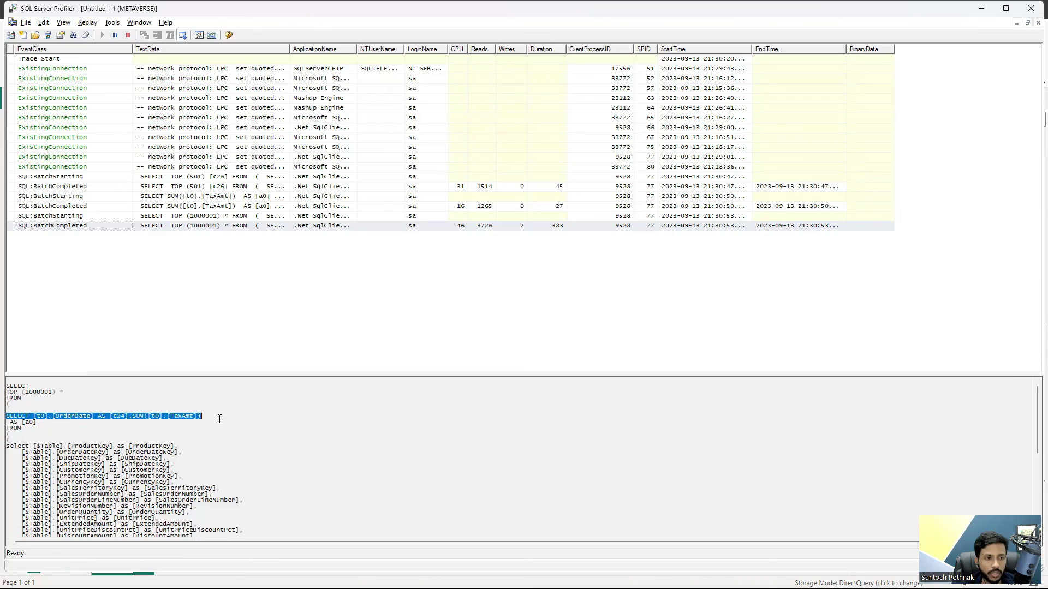
{"action": "double_click", "coordinate": [13, 428]}
{"action": "left_click", "coordinate": [62, 452]}
{"action": "left_click_drag", "start_coordinate": [7, 446], "coordinate": [226, 495]}
{"action": "scroll", "coordinate": [226, 494], "scroll_direction": "up", "scroll_amount": 1}
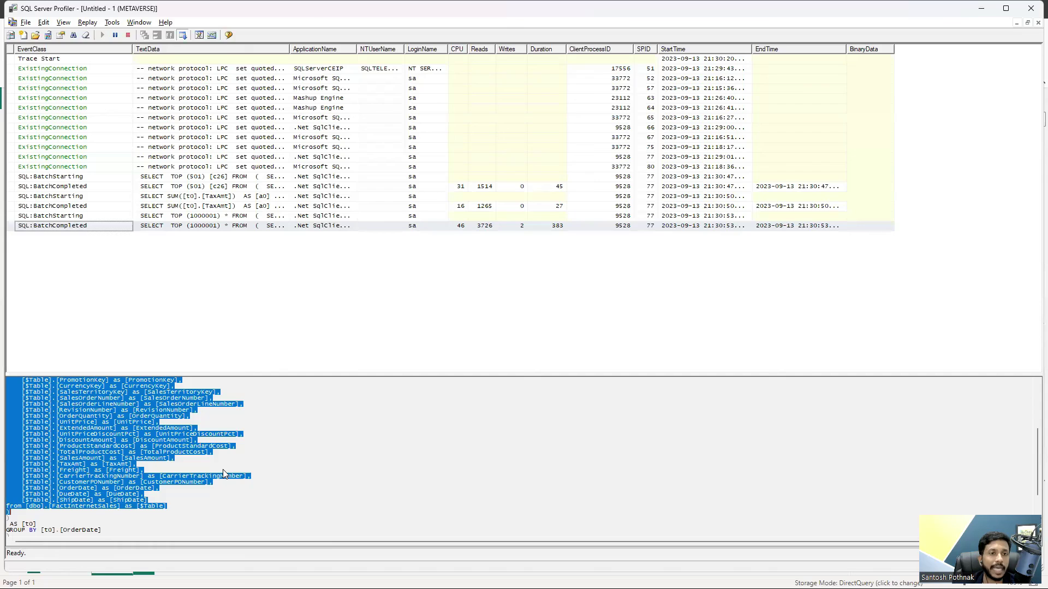
{"action": "key", "text": "alt+Tab"}
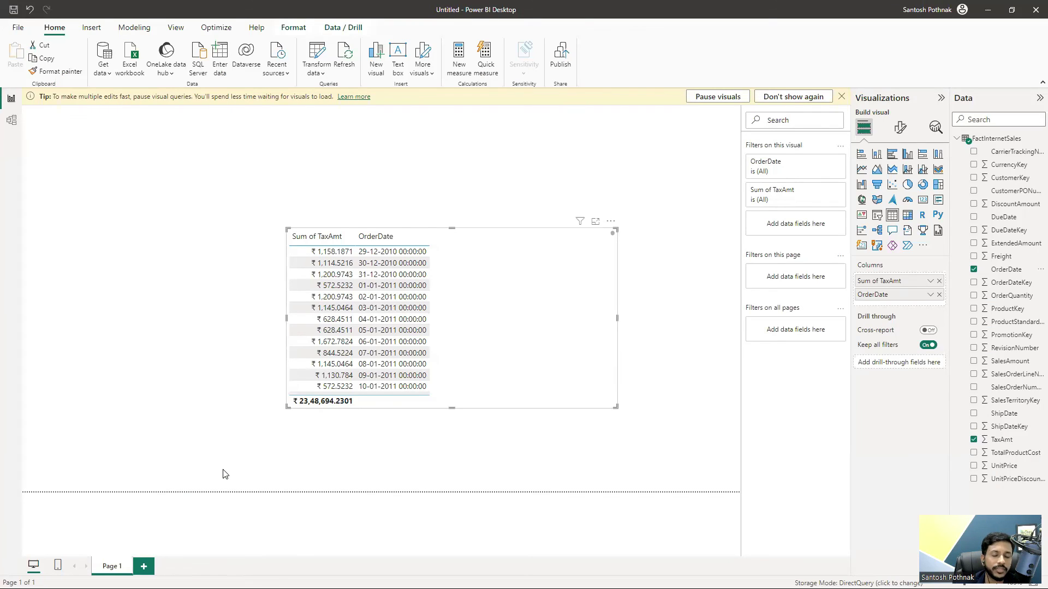